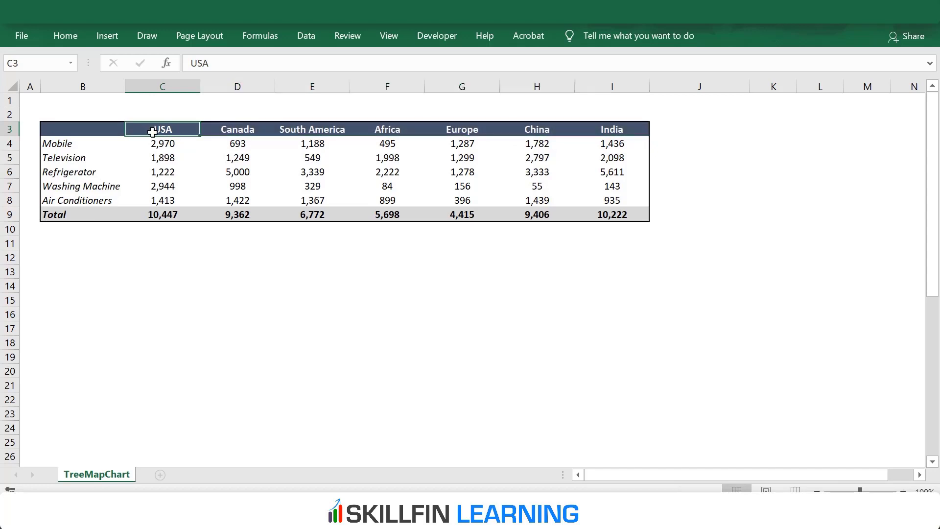
# Copy the USA header into B13:B17 and the Canada header into B18:B23 directly below
pyautogui.moveTo(102, 265); pyautogui.dragTo(91, 336)
pyautogui.moveTo(81, 272); pyautogui.dragTo(72, 327)
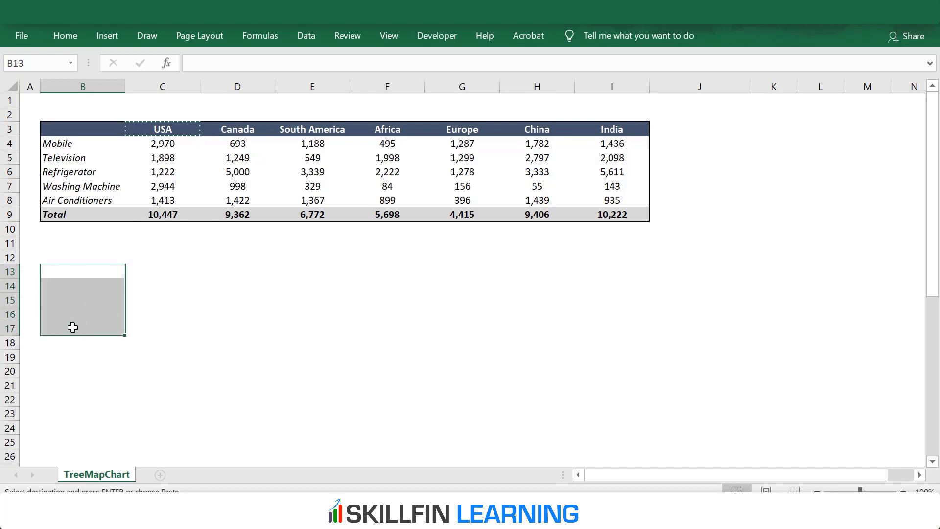
pyautogui.write('USA USA USA USA USA')
pyautogui.click(237, 129)
pyautogui.hotkey('ctrl', 'c')
pyautogui.moveTo(69, 347); pyautogui.dragTo(63, 407)
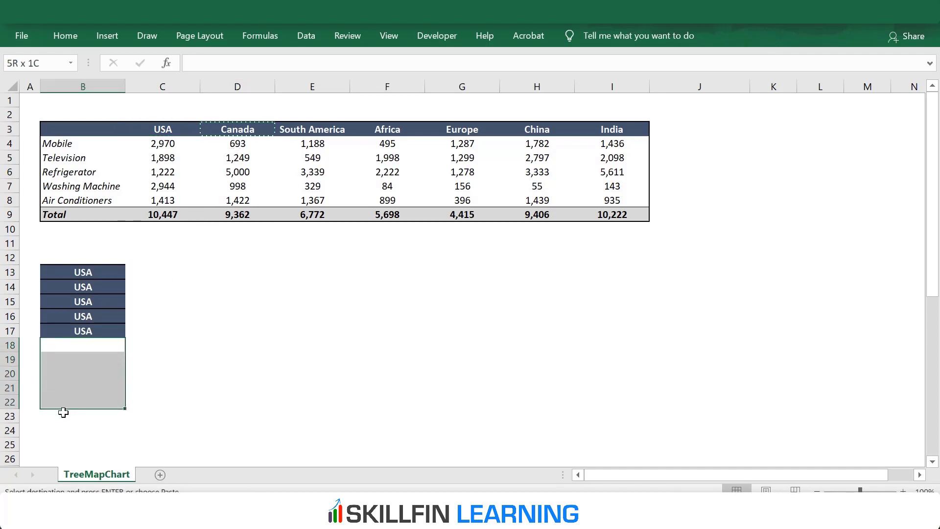
pyautogui.hotkey('ctrl', 'v')
# Copy the South America header into B24:B28 and the Africa header into B29:B33
pyautogui.click(311, 129)
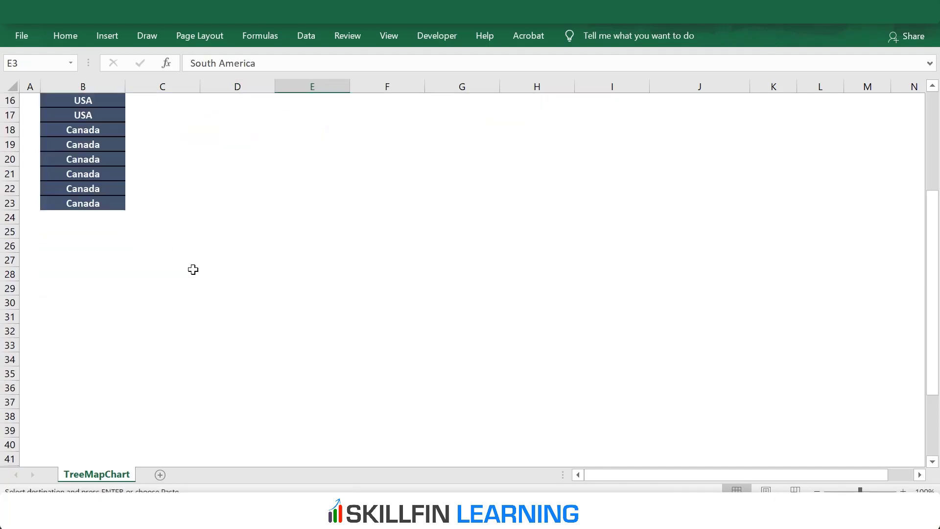
pyautogui.moveTo(77, 218); pyautogui.dragTo(75, 273)
pyautogui.hotkey('ctrl', 'v')
pyautogui.scroll(5, 375, 126)
pyautogui.click(376, 127)
pyautogui.hotkey('ctrl', 'c')
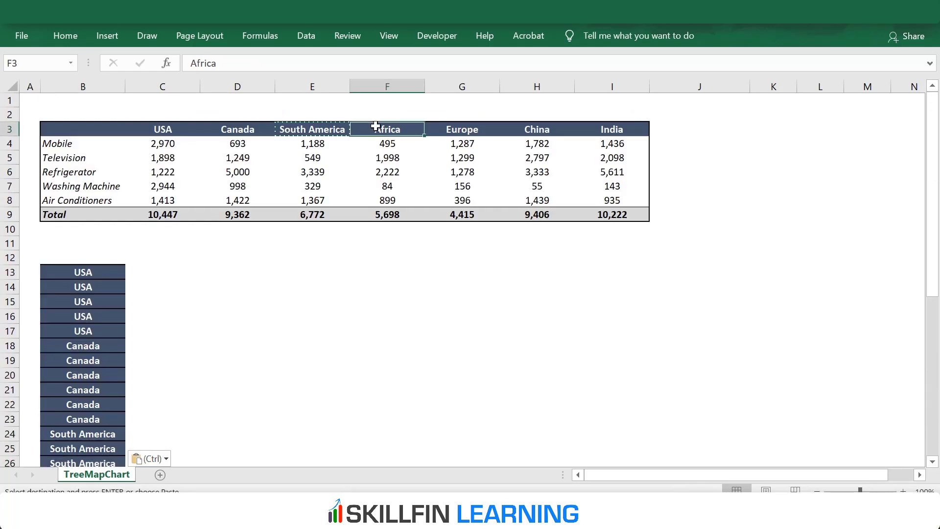
pyautogui.scroll(-7, 193, 272)
pyautogui.moveTo(76, 216); pyautogui.dragTo(85, 270)
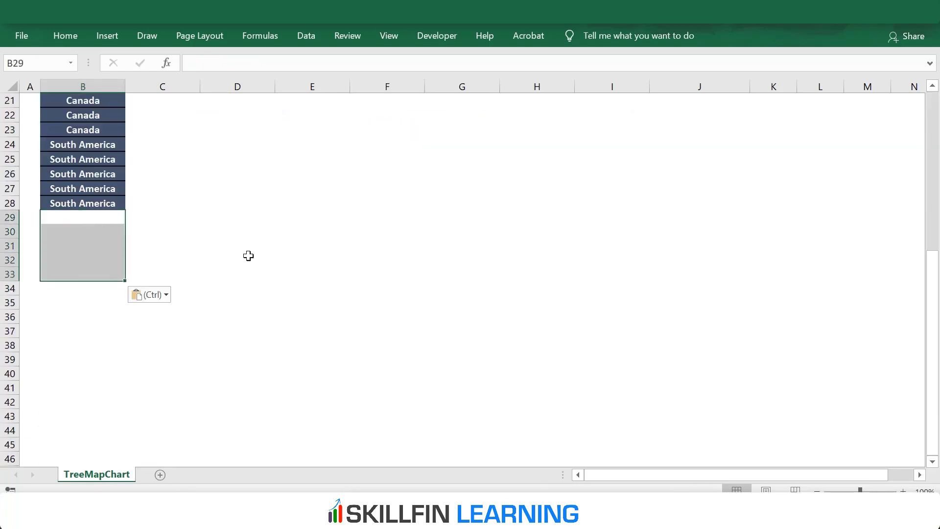
pyautogui.hotkey('ctrl', 'v')
# Copy the Europe header and the China header into five cells each, continuing the region list in column B below Africa
pyautogui.scroll(7, 436, 130)
pyautogui.click(436, 130)
pyautogui.hotkey('ctrl', 'c')
pyautogui.scroll(-8, 88, 220)
pyautogui.moveTo(88, 220); pyautogui.dragTo(75, 420)
pyautogui.hotkey('ctrl', 'v')
pyautogui.scroll(8, 465, 157)
pyautogui.click(520, 130)
pyautogui.hotkey('ctrl', 'c')
pyautogui.scroll(-8, 127, 313)
pyautogui.hotkey('ctrl', 'v')
# Copy the India header into the five cells starting at B44 to complete the region list
pyautogui.scroll(8, 89, 348)
pyautogui.click(609, 131)
pyautogui.hotkey('ctrl', 'c')
pyautogui.scroll(-9, 90, 367)
pyautogui.hotkey('ctrl', 'v')
pyautogui.scroll(7, 184, 307)
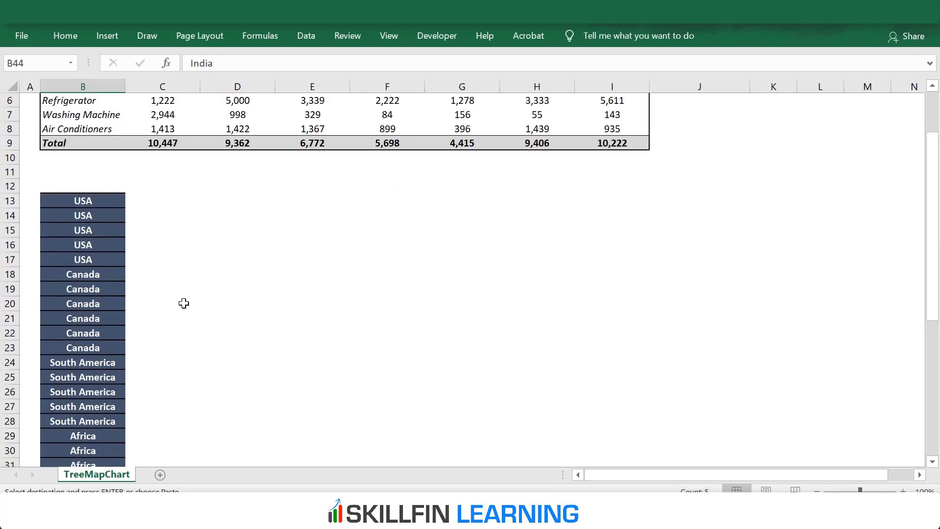
# Copy the five product names from B4:B8 beside the USA rows at C13 and the Canada rows at C18
pyautogui.scroll(2, 184, 306)
pyautogui.moveTo(77, 144); pyautogui.dragTo(91, 202)
pyautogui.hotkey('ctrl', 'c')
pyautogui.click(139, 273)
pyautogui.hotkey('ctrl', 'v')
pyautogui.click(146, 346)
pyautogui.hotkey('ctrl', 'v')
# Paste the five product names in column C beside the South America and Africa rows
pyautogui.scroll(-3, 151, 369)
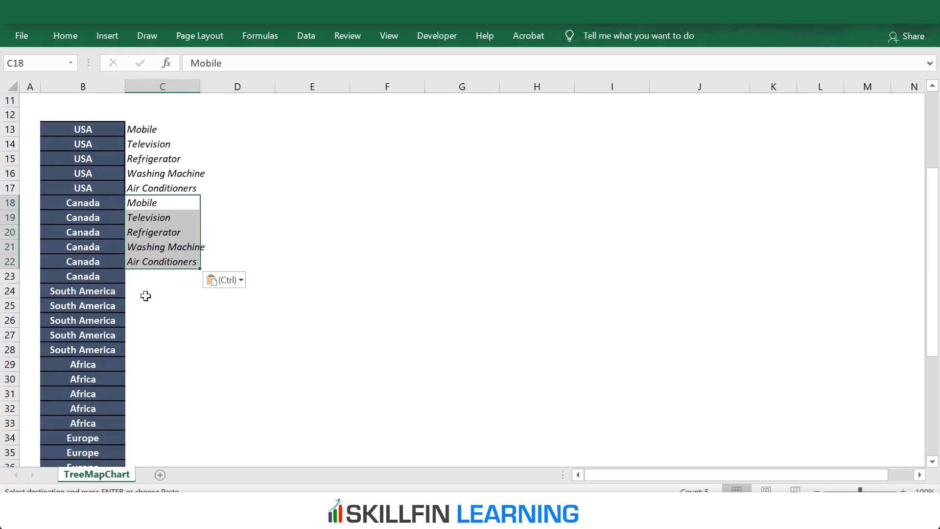
pyautogui.click(148, 299)
pyautogui.hotkey('ctrl', 'v')
pyautogui.click(147, 366)
pyautogui.hotkey('ctrl', 'v')
# Paste the five product names in column C beside the Europe, China and India rows
pyautogui.scroll(-2, 151, 361)
pyautogui.click(150, 363)
pyautogui.hotkey('ctrl', 'v')
pyautogui.scroll(-3, 147, 342)
pyautogui.click(145, 291)
pyautogui.hotkey('ctrl', 'v')
pyautogui.click(148, 364)
pyautogui.hotkey('ctrl', 'v')
# Copy the USA product figures from C4:C8 into D13:D17 of the new list
pyautogui.scroll(8, 146, 196)
pyautogui.moveTo(160, 143); pyautogui.dragTo(165, 201)
pyautogui.hotkey('ctrl', 'c')
pyautogui.click(203, 266)
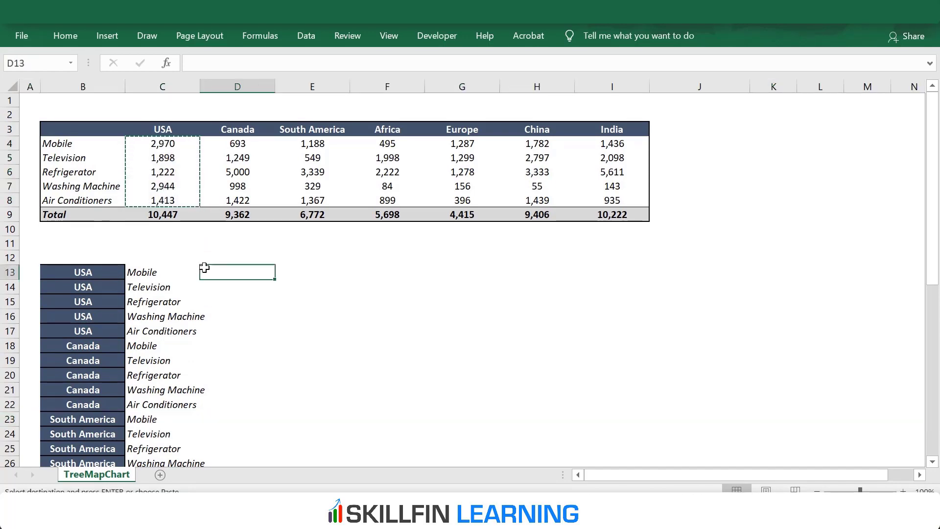
pyautogui.hotkey('ctrl', 'v')
# Copy the Canada product figures from D4:D8 into D18:D22
pyautogui.click(205, 347)
pyautogui.press('ctrl')
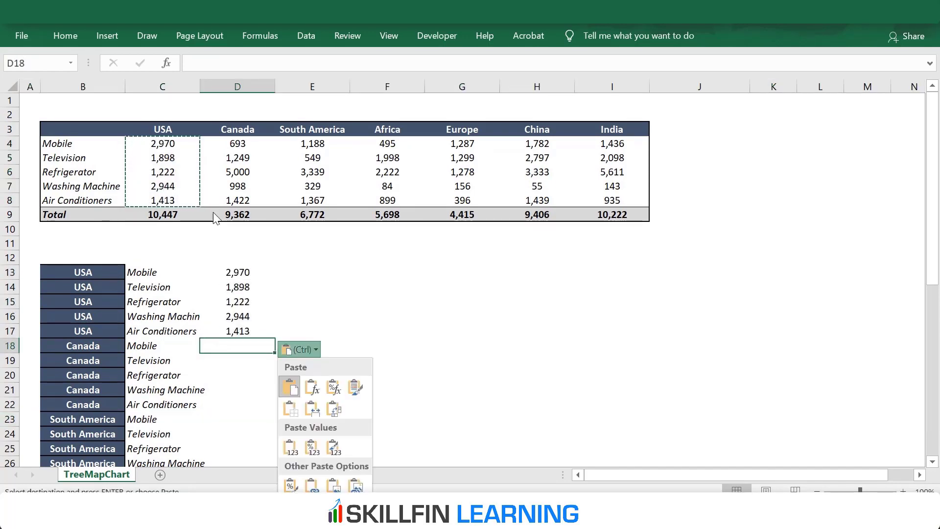
pyautogui.click(226, 143)
pyautogui.moveTo(226, 143); pyautogui.dragTo(236, 198)
pyautogui.hotkey('ctrl', 'c')
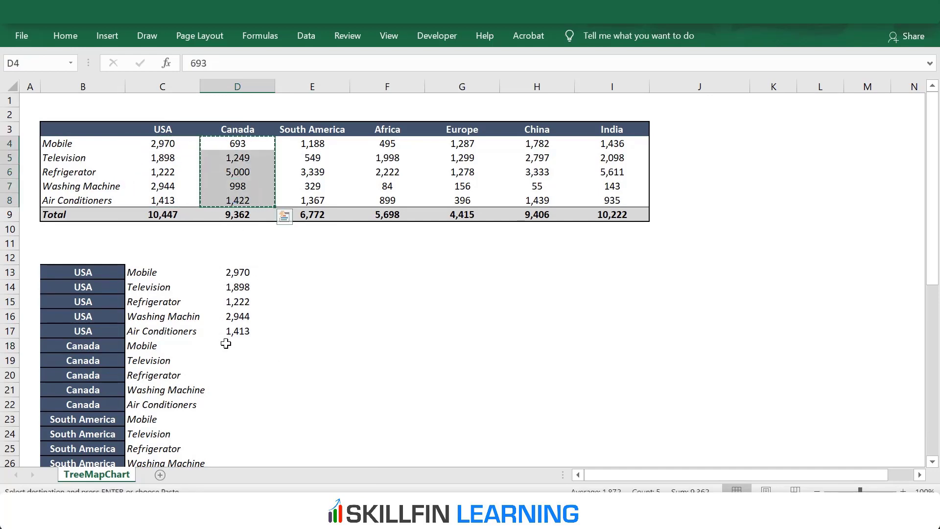
pyautogui.click(226, 343)
pyautogui.hotkey('ctrl', 'v')
# Copy the South America product figures from E4:E8 into D23:D27
pyautogui.moveTo(312, 143); pyautogui.dragTo(313, 201)
pyautogui.hotkey('ctrl', 'c')
pyautogui.scroll(-3, 238, 278)
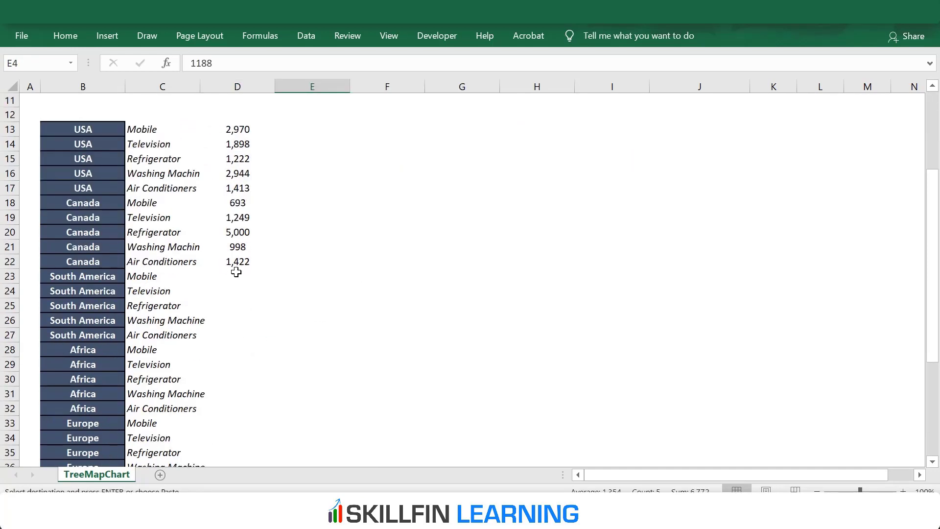
pyautogui.click(238, 278)
pyautogui.hotkey('ctrl', 'v')
# Copy the Africa product figures from F4:F8 into D28:D32
pyautogui.scroll(4, 238, 278)
pyautogui.moveTo(388, 143); pyautogui.dragTo(388, 201)
pyautogui.hotkey('ctrl', 'c')
pyautogui.scroll(-5, 252, 324)
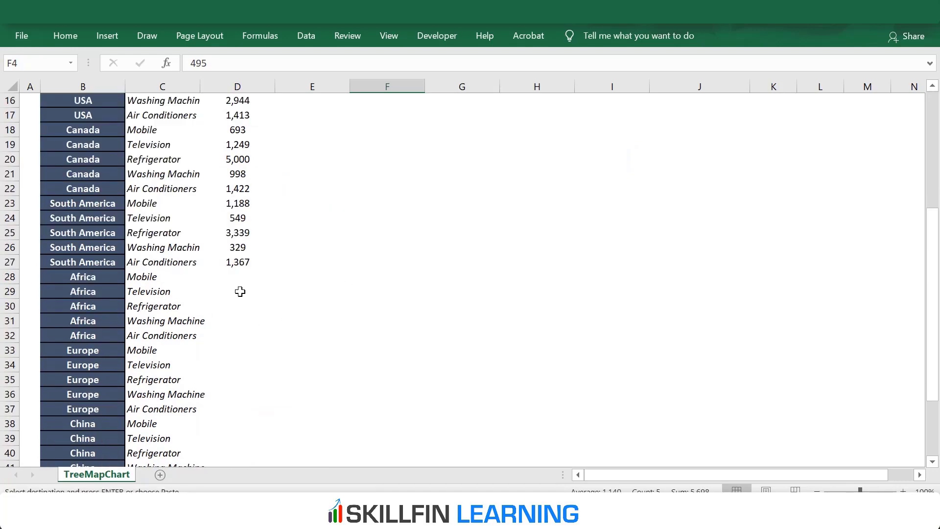
pyautogui.click(238, 276)
pyautogui.hotkey('ctrl', 'v')
# Copy the Europe product figures from G4:G8 into D33:D37
pyautogui.scroll(5, 238, 276)
pyautogui.moveTo(462, 143); pyautogui.dragTo(443, 197)
pyautogui.hotkey('ctrl', 'c')
pyautogui.scroll(-7, 264, 295)
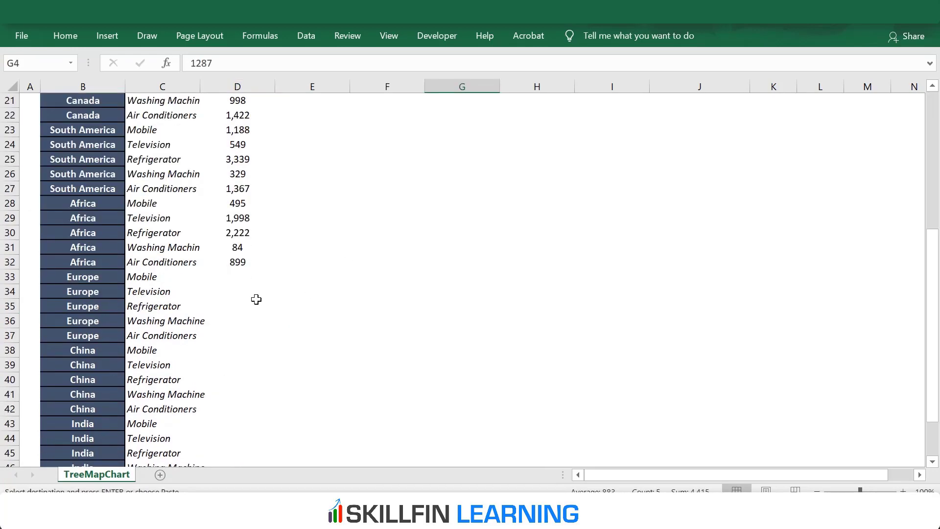
pyautogui.click(238, 277)
pyautogui.hotkey('ctrl', 'v')
# Copy the China product figures from H4:H8 into D38:D42
pyautogui.scroll(7, 386, 214)
pyautogui.moveTo(536, 143); pyautogui.dragTo(537, 200)
pyautogui.hotkey('ctrl', 'c')
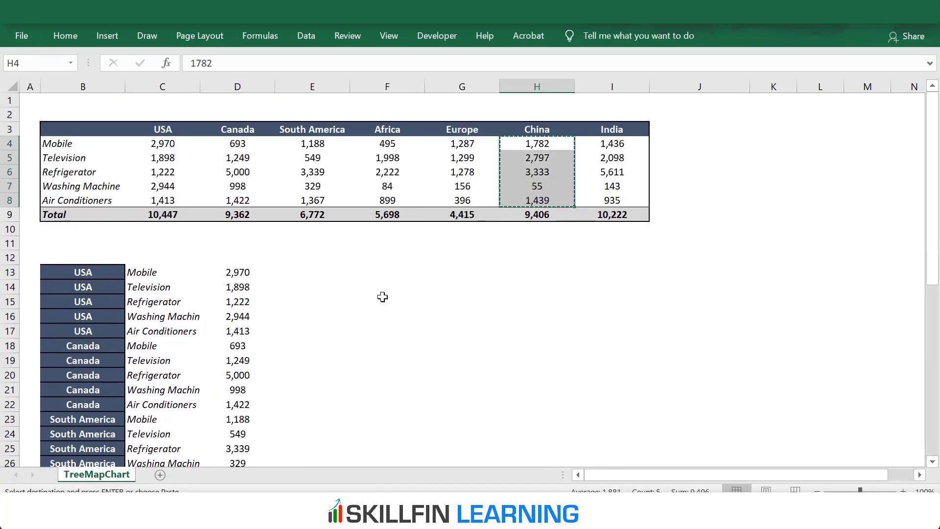
pyautogui.click(237, 277)
pyautogui.hotkey('ctrl', 'v')
# Copy the India product figures from I4:I8 into D43:D47
pyautogui.scroll(7, 417, 256)
pyautogui.moveTo(611, 143); pyautogui.dragTo(611, 201)
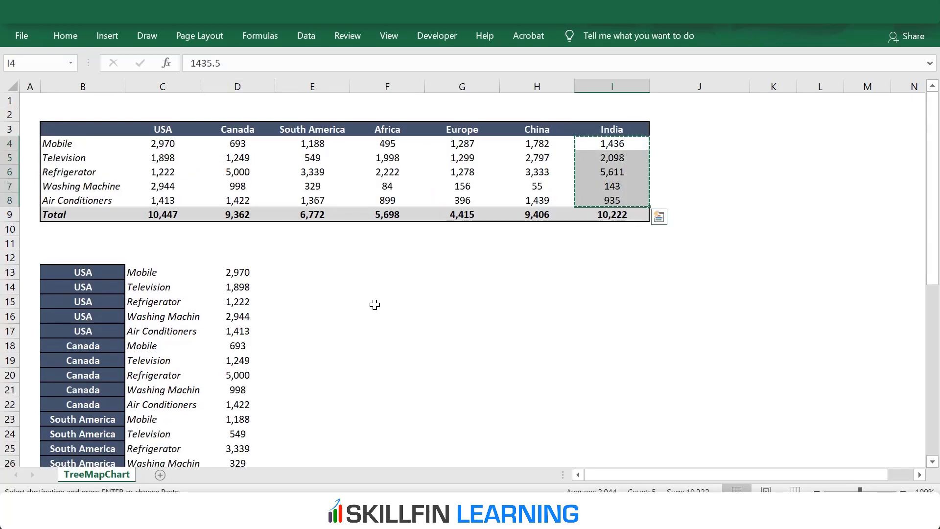
pyautogui.hotkey('ctrl', 'c')
pyautogui.scroll(-10, 245, 275)
pyautogui.click(237, 274)
pyautogui.hotkey('ctrl', 'v')
# Remove the fill colour from the whole new list, B13:D47
pyautogui.scroll(10, 309, 283)
pyautogui.scroll(-5, 83, 274)
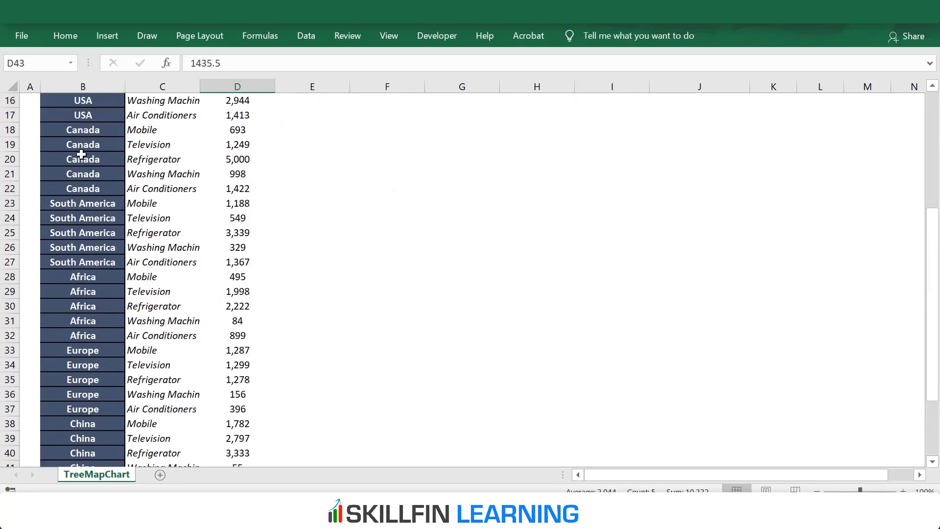
pyautogui.scroll(3, 81, 154)
pyautogui.click(78, 199)
pyautogui.scroll(-7, 248, 380)
pyautogui.keyDown('shift'); pyautogui.click(237, 409); pyautogui.keyUp('shift')
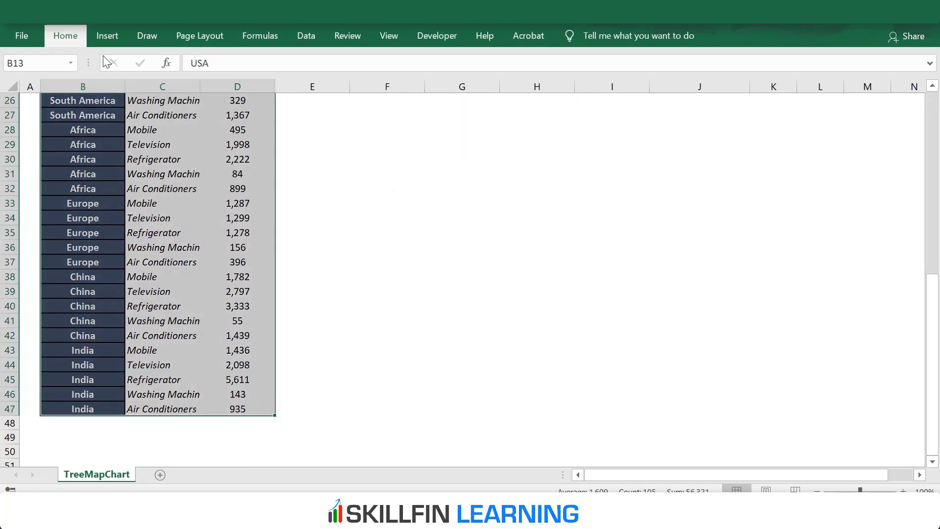
pyautogui.click(83, 46)
pyautogui.click(154, 86)
pyautogui.click(162, 235)
pyautogui.click(208, 86)
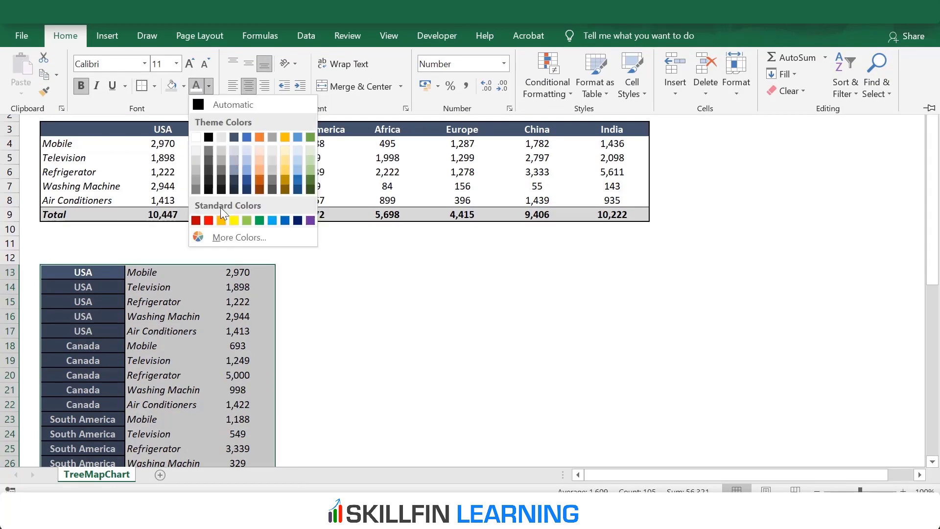
pyautogui.click(183, 86)
pyautogui.click(203, 216)
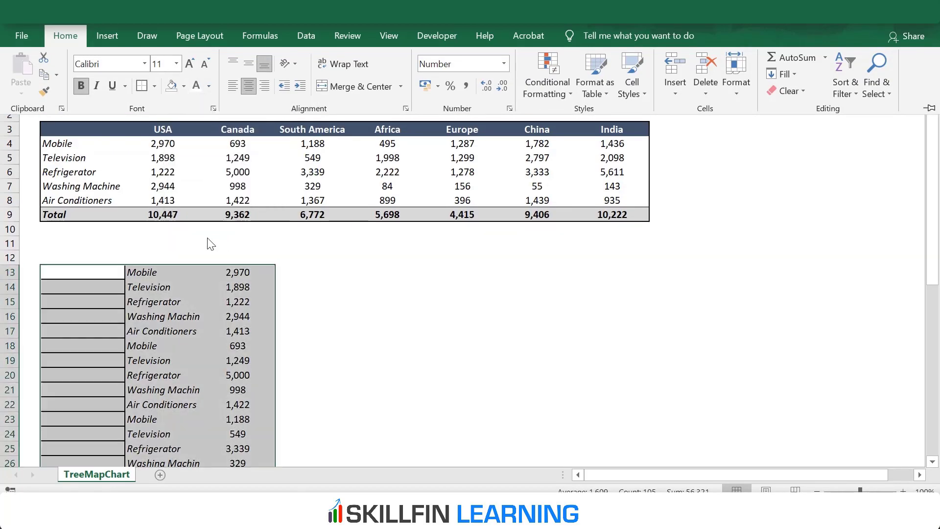
# Set the font colour of B13:D47 to Automatic and replace its cell borders with a single outside border
pyautogui.click(208, 86)
pyautogui.click(200, 103)
pyautogui.click(154, 86)
pyautogui.click(157, 201)
pyautogui.click(154, 87)
pyautogui.click(164, 177)
pyautogui.click(372, 272)
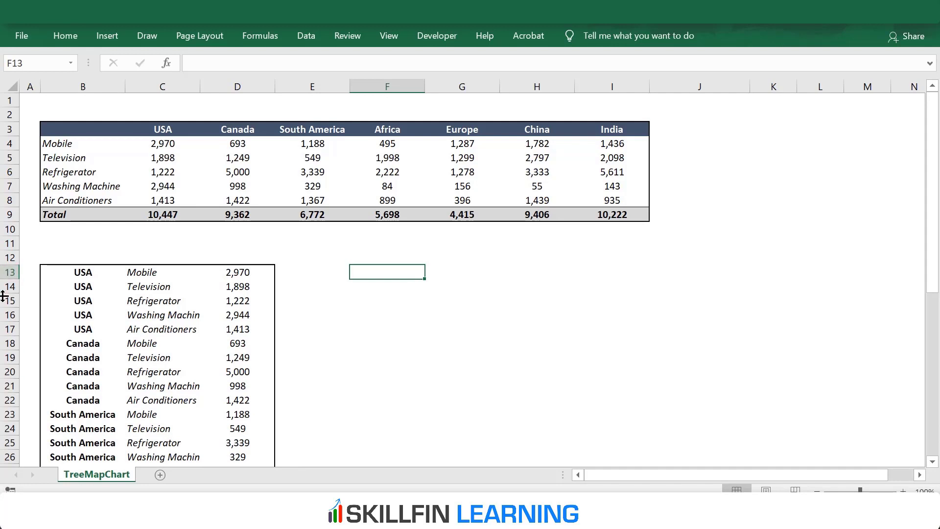
# Insert a Treemap chart based on the region, product and value list in B13:D47
pyautogui.moveTo(86, 271); pyautogui.dragTo(219, 441)
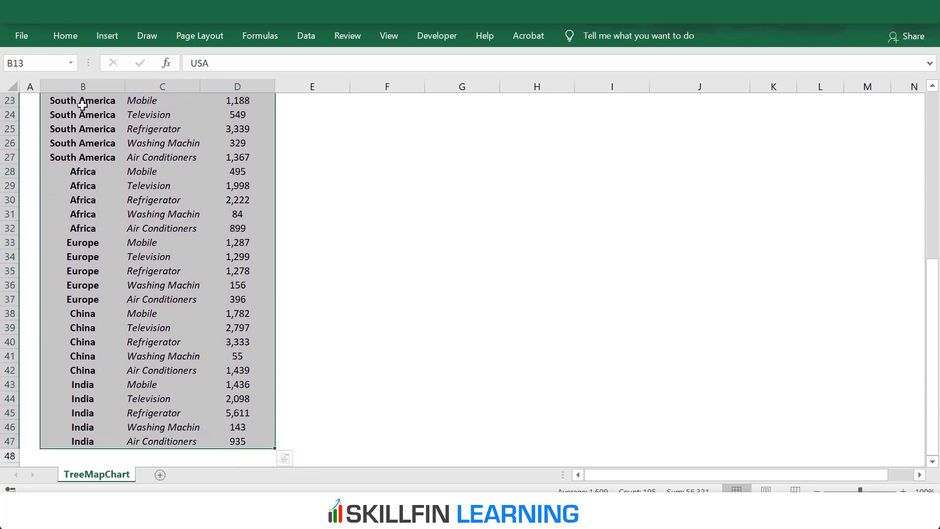
pyautogui.click(110, 34)
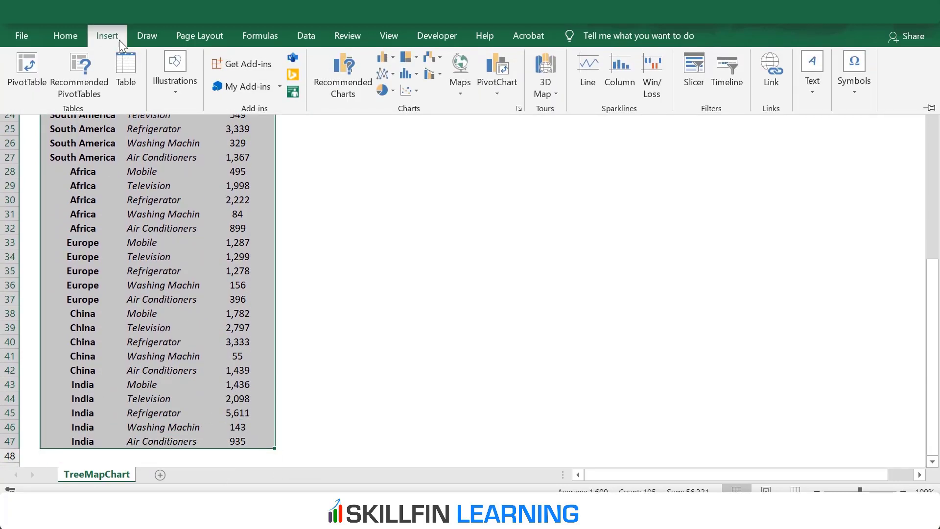
pyautogui.click(416, 60)
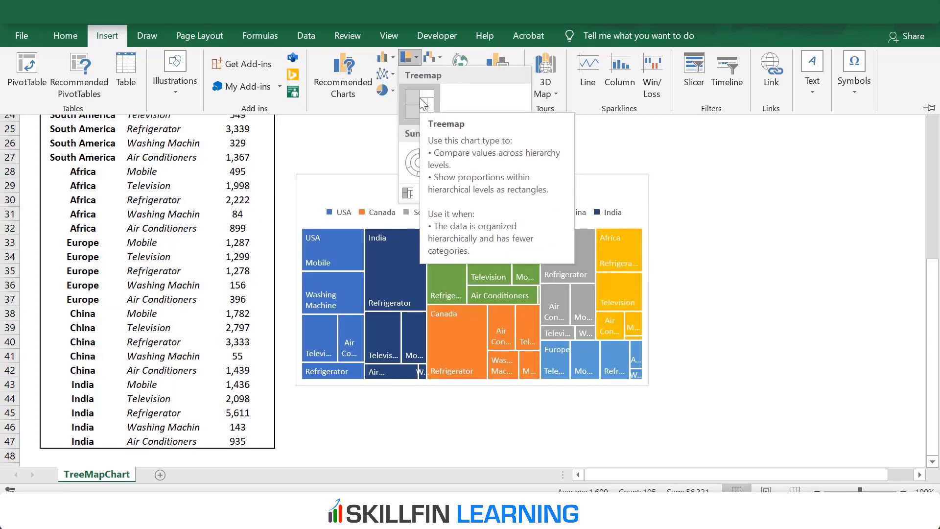
pyautogui.click(420, 100)
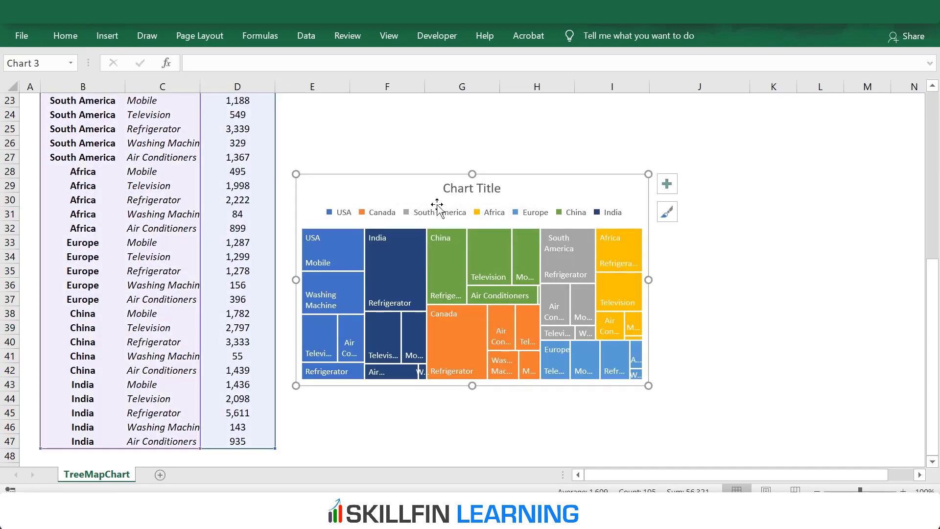
# Enlarge the treemap chart so it extends down to row 48 and across into column K
pyautogui.moveTo(472, 386); pyautogui.dragTo(473, 458)
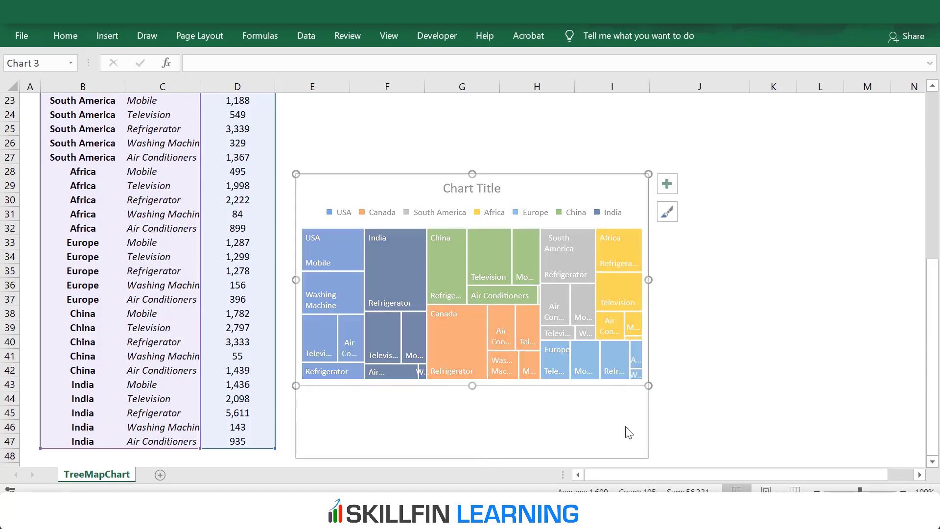
pyautogui.moveTo(649, 312); pyautogui.dragTo(773, 301)
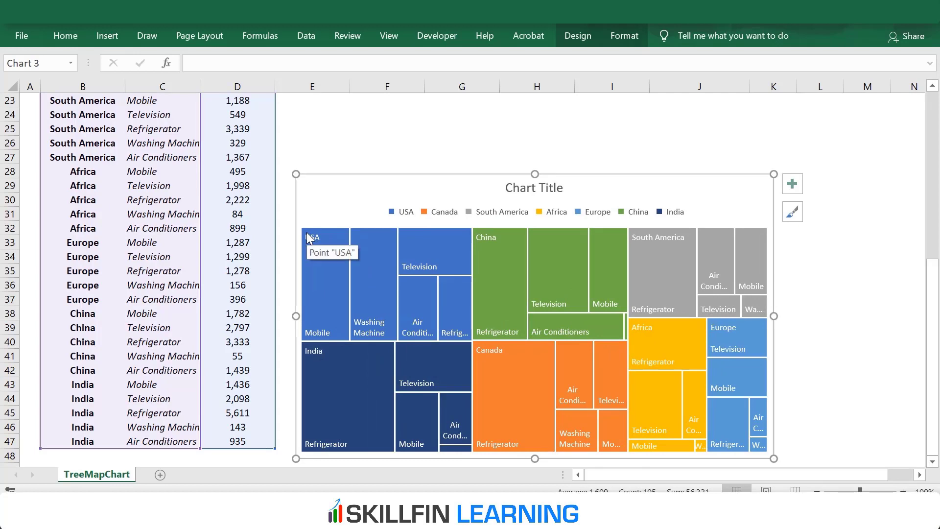
pyautogui.scroll(2, 323, 275)
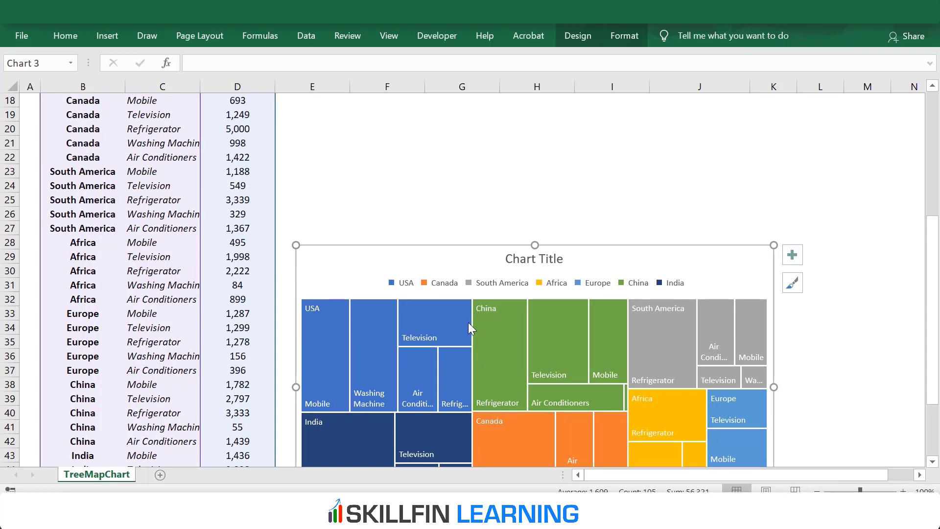
pyautogui.scroll(-3, 469, 324)
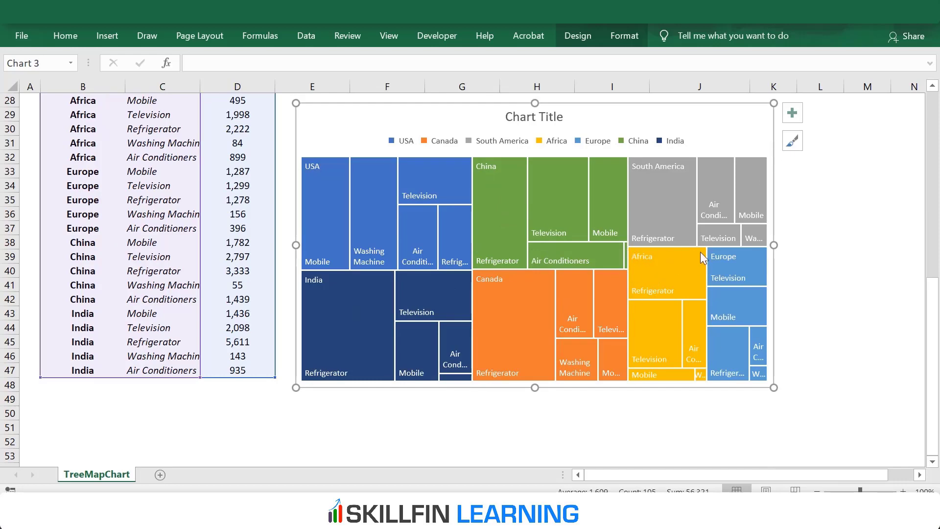
pyautogui.scroll(3, 747, 268)
pyautogui.scroll(-2, 750, 272)
pyautogui.click(819, 313)
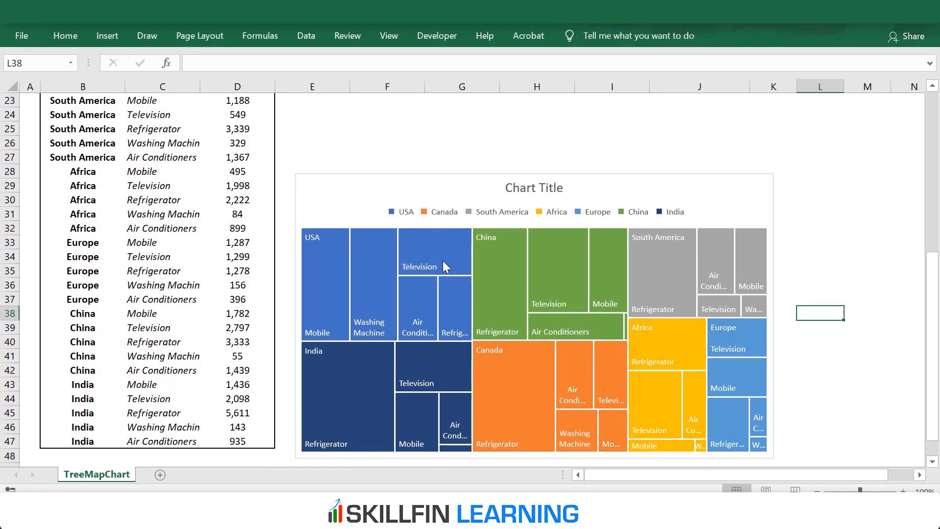
# Delete the title and the legend from the treemap chart
pyautogui.moveTo(548, 240)
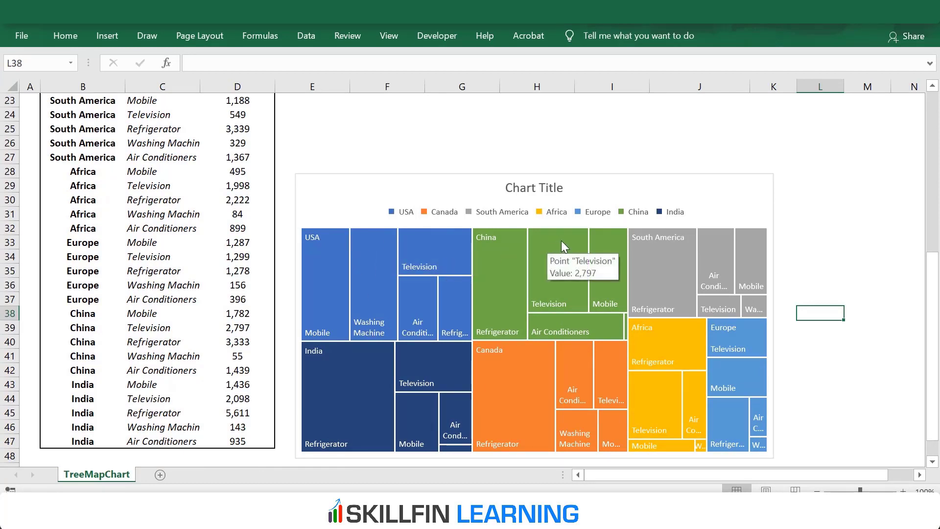
pyautogui.click(540, 190)
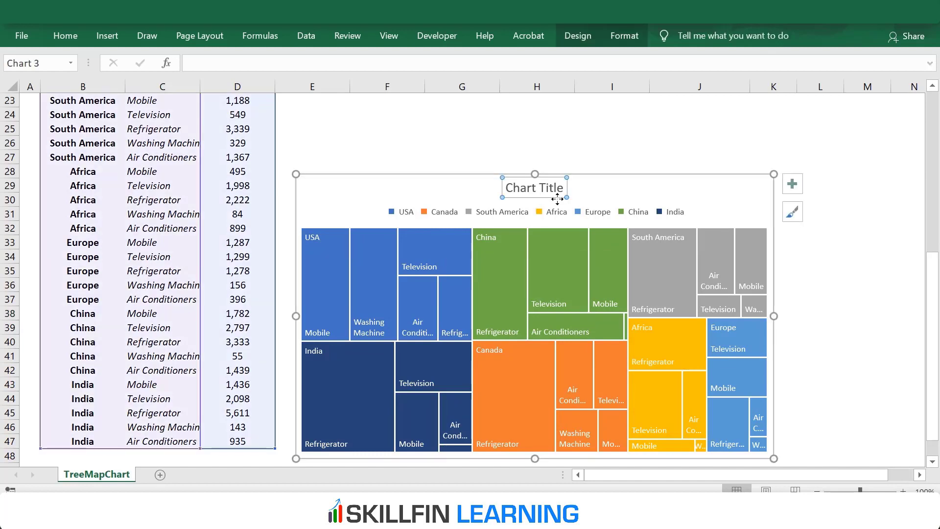
pyautogui.press('Delete')
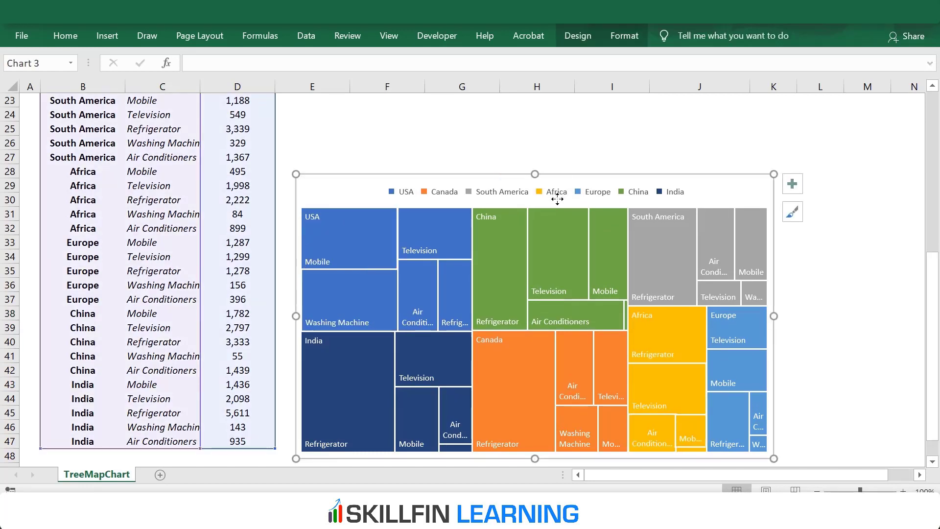
pyautogui.click(514, 193)
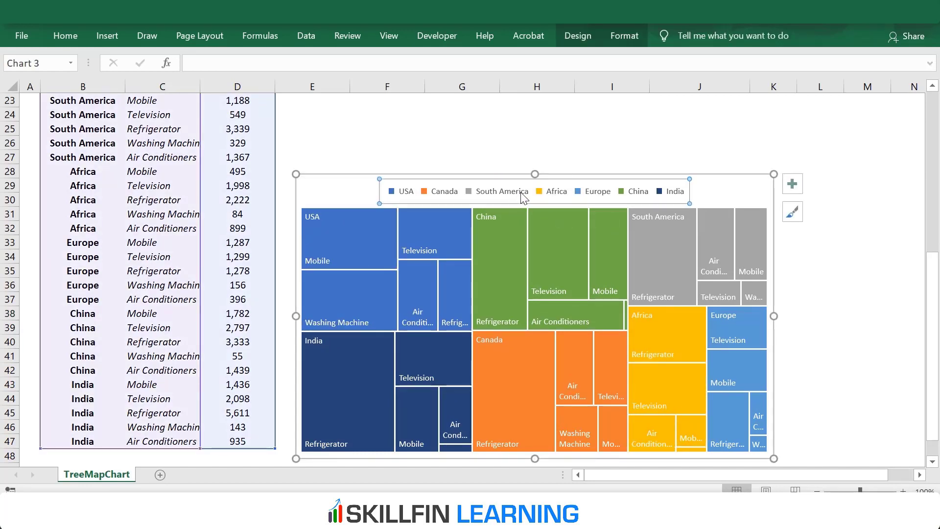
pyautogui.press('Delete')
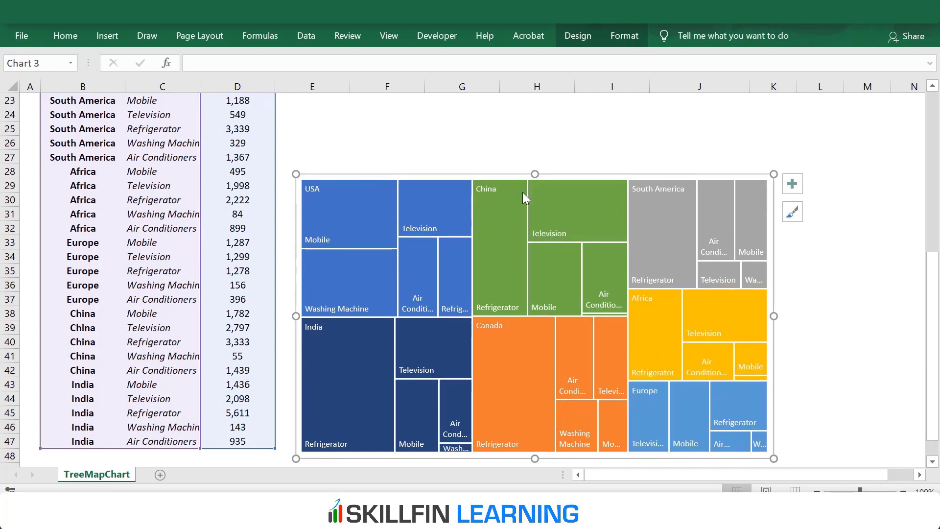
pyautogui.click(810, 243)
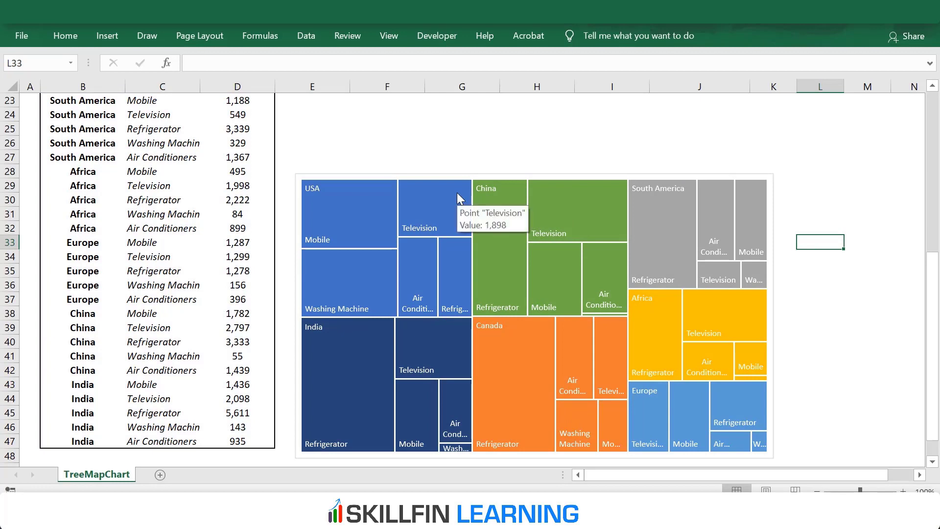
# Show the sales value alongside the category name in the treemap's data labels
pyautogui.moveTo(327, 240)
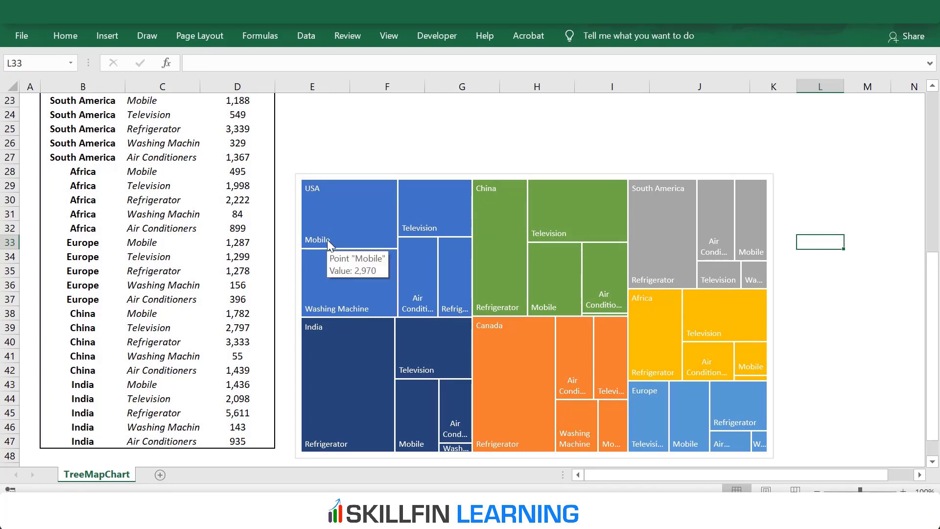
pyautogui.click(327, 239)
pyautogui.rightClick(327, 239)
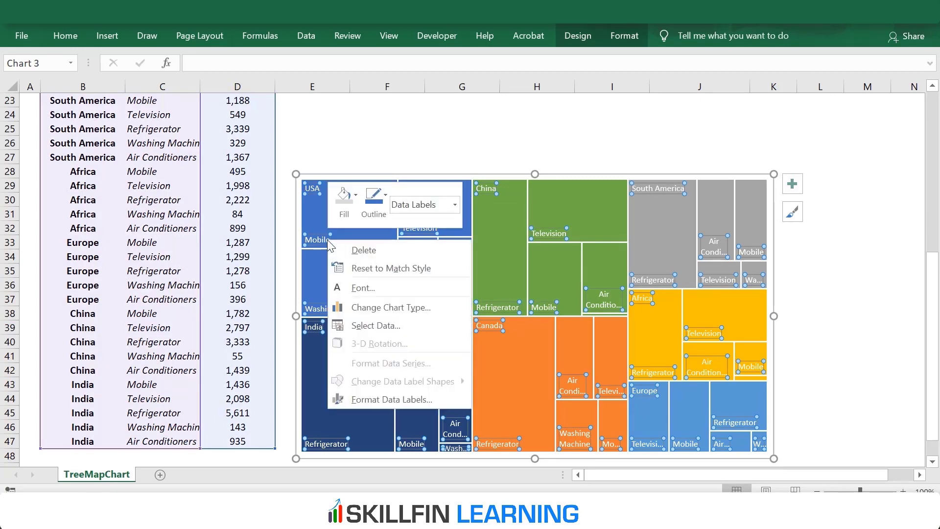
pyautogui.click(377, 397)
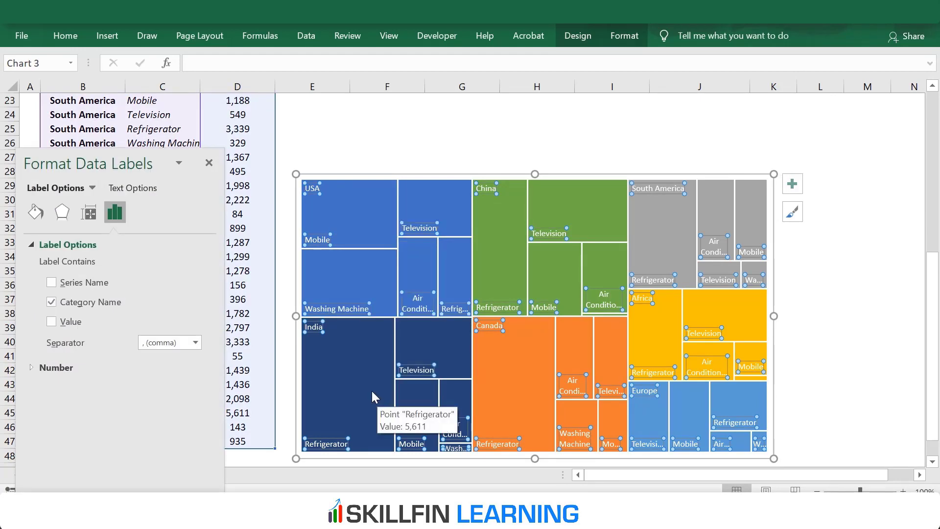
pyautogui.click(49, 323)
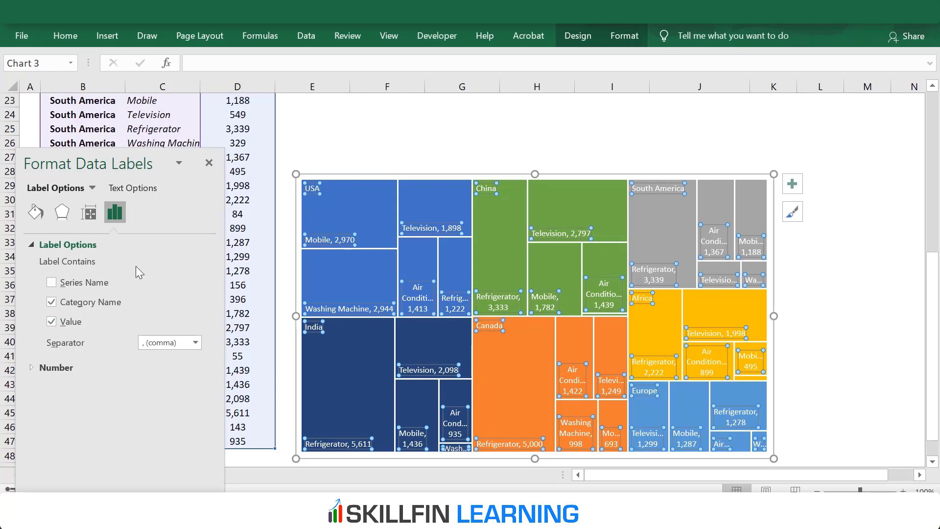
# Try (New Line) as the data label separator and settle on (space)
pyautogui.click(195, 342)
pyautogui.click(162, 404)
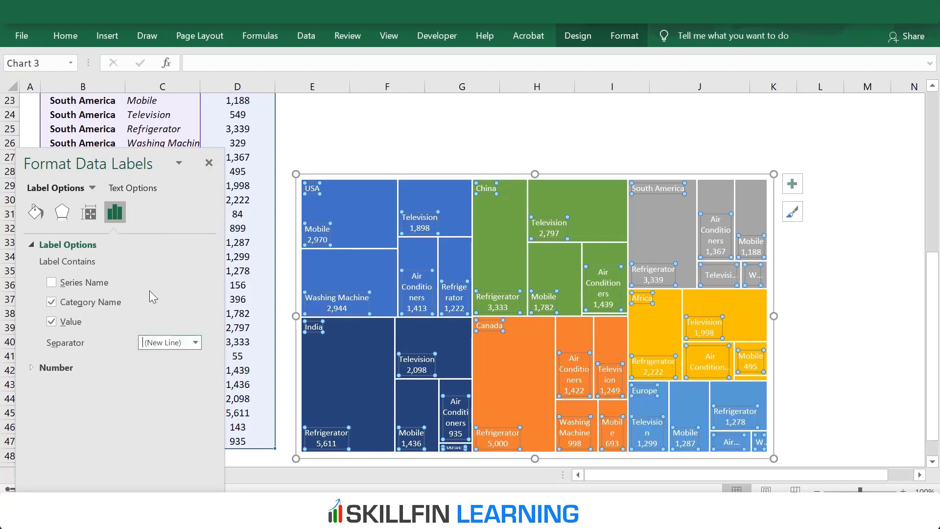
pyautogui.click(195, 341)
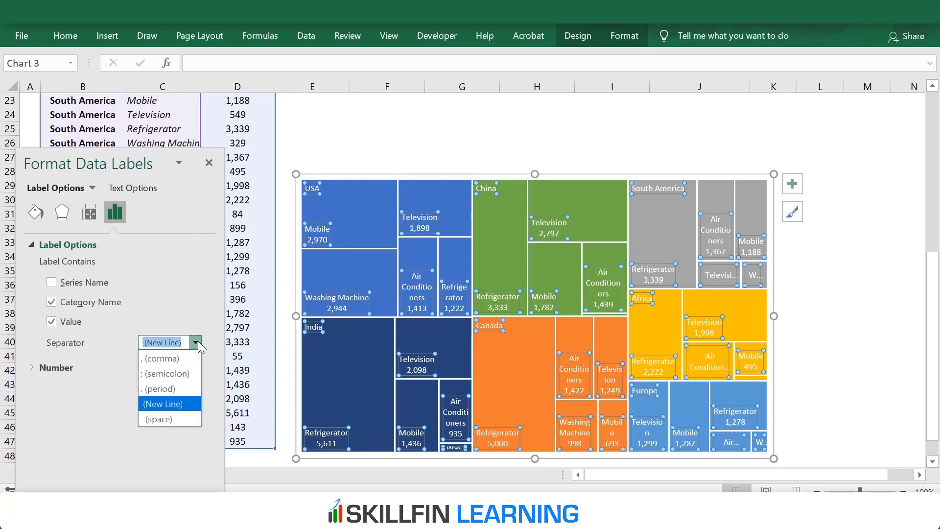
pyautogui.click(170, 415)
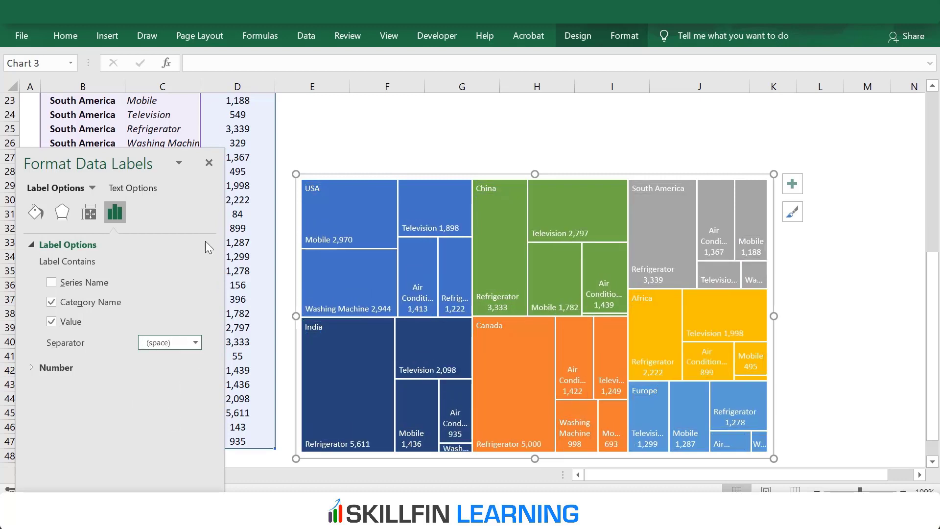
pyautogui.click(209, 162)
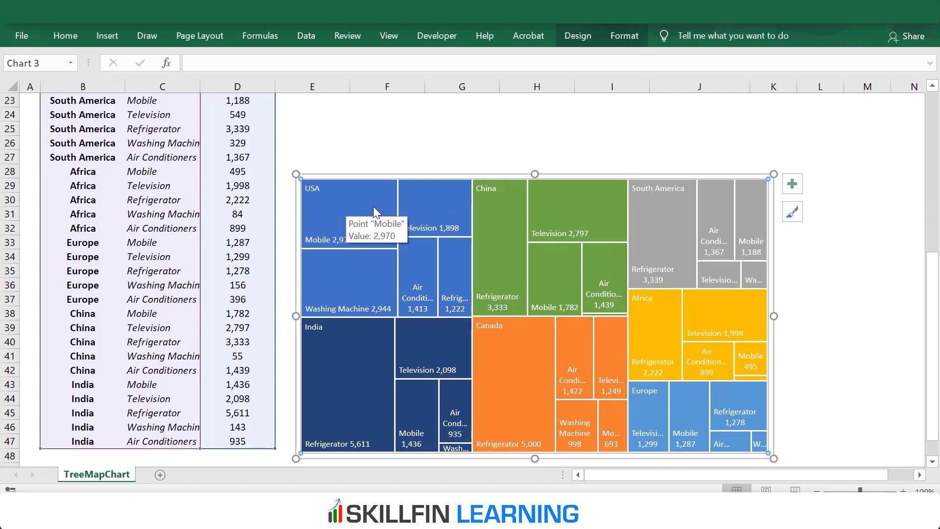
# Set the label option of the treemap's data series to Banner
pyautogui.rightClick(361, 201)
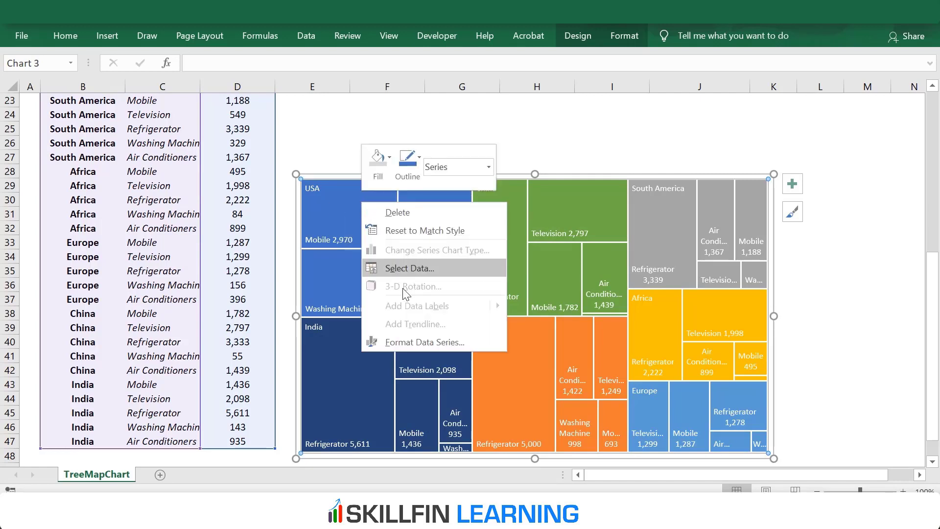
pyautogui.click(415, 342)
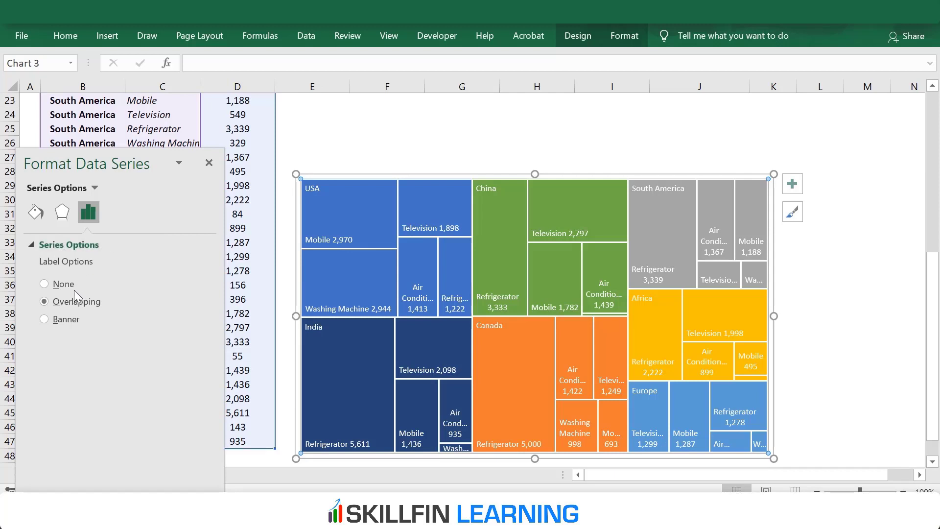
pyautogui.click(70, 320)
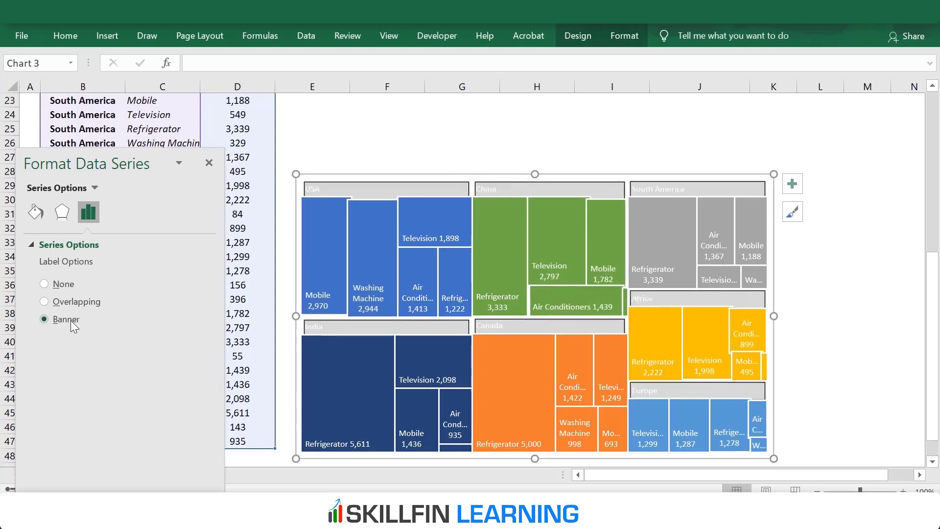
pyautogui.click(209, 162)
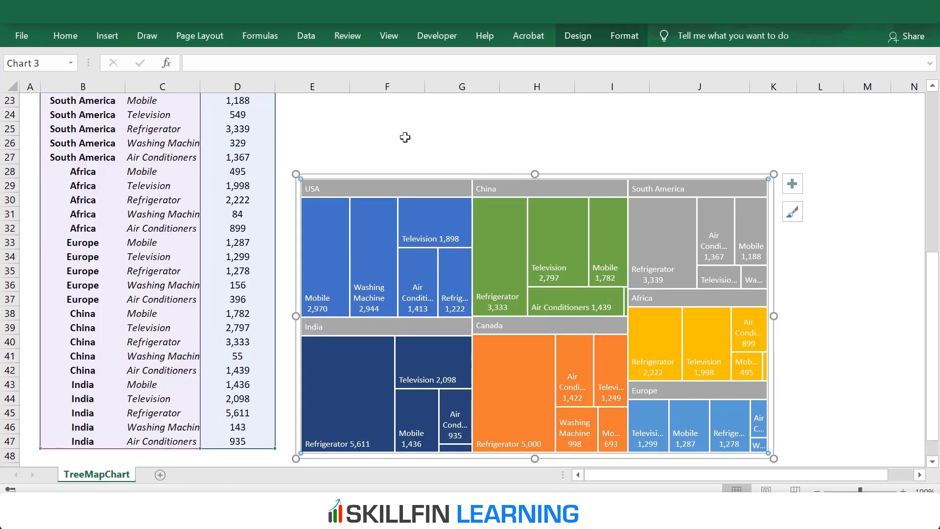
pyautogui.click(756, 157)
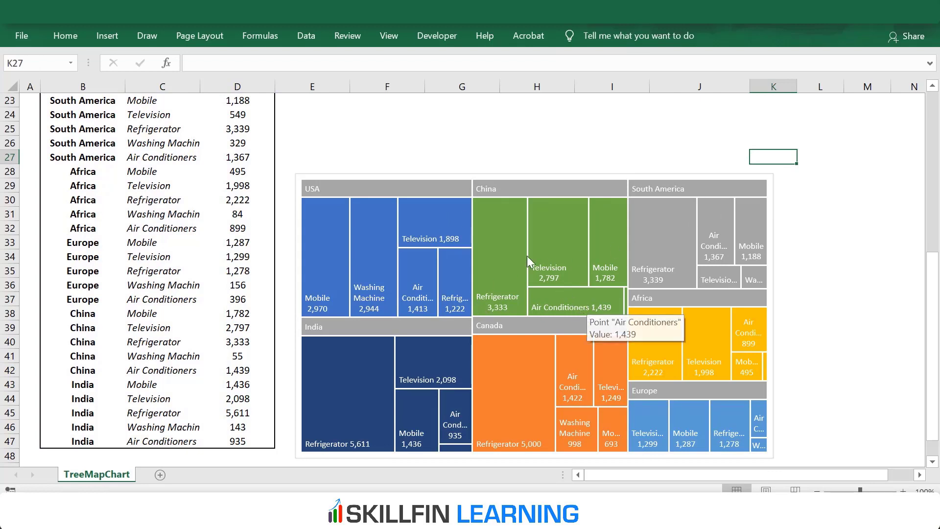
pyautogui.moveTo(312, 211)
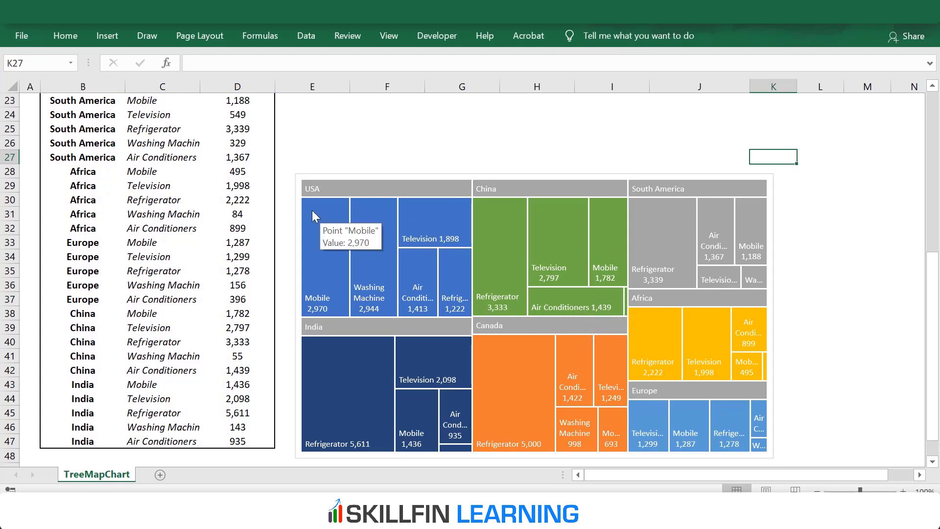
pyautogui.click(355, 187)
pyautogui.click(355, 186)
pyautogui.rightClick(355, 186)
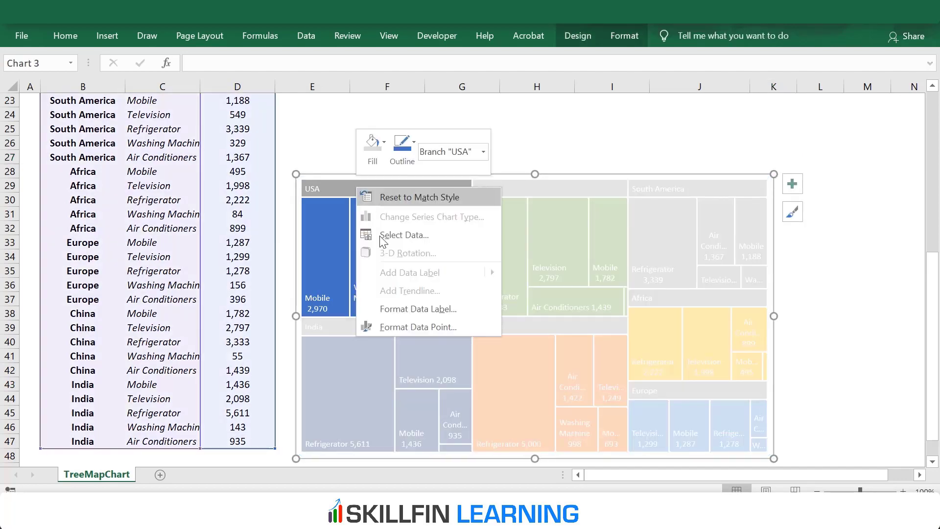
pyautogui.click(382, 141)
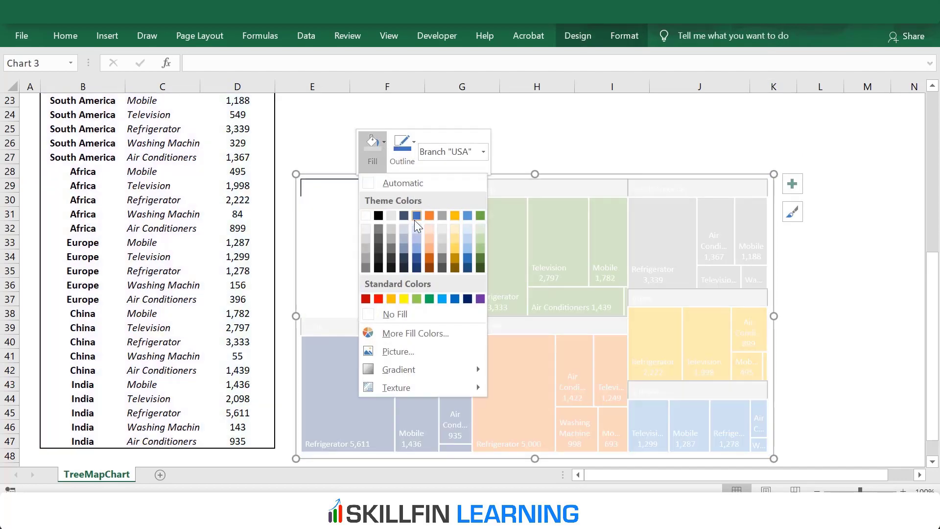
# Fill the China branch of the treemap, including its banner, with light green
pyautogui.click(541, 186)
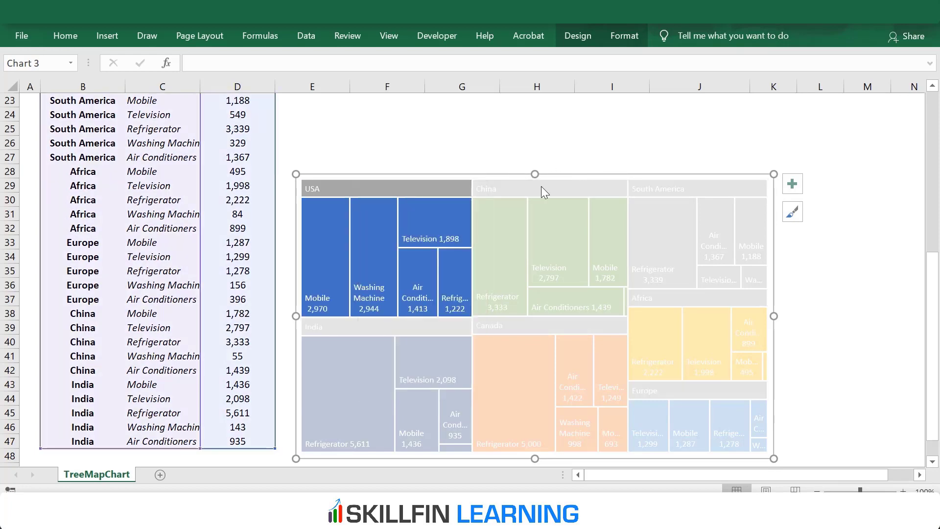
pyautogui.rightClick(541, 187)
pyautogui.click(568, 143)
pyautogui.click(665, 240)
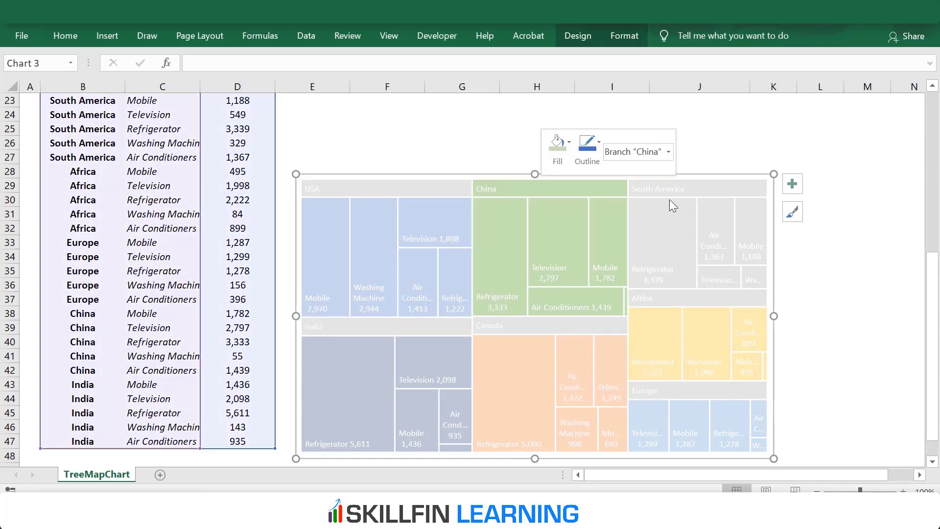
pyautogui.click(674, 188)
pyautogui.rightClick(405, 322)
pyautogui.press('Escape')
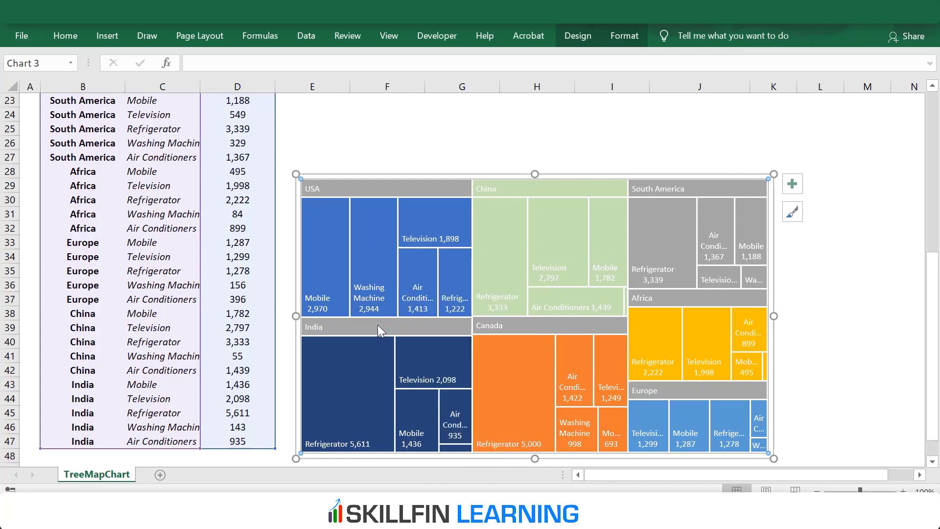
# Fill the India branch with dark blue-gray and the Canada branch with orange, covering their banners
pyautogui.click(377, 326)
pyautogui.rightClick(371, 328)
pyautogui.click(386, 288)
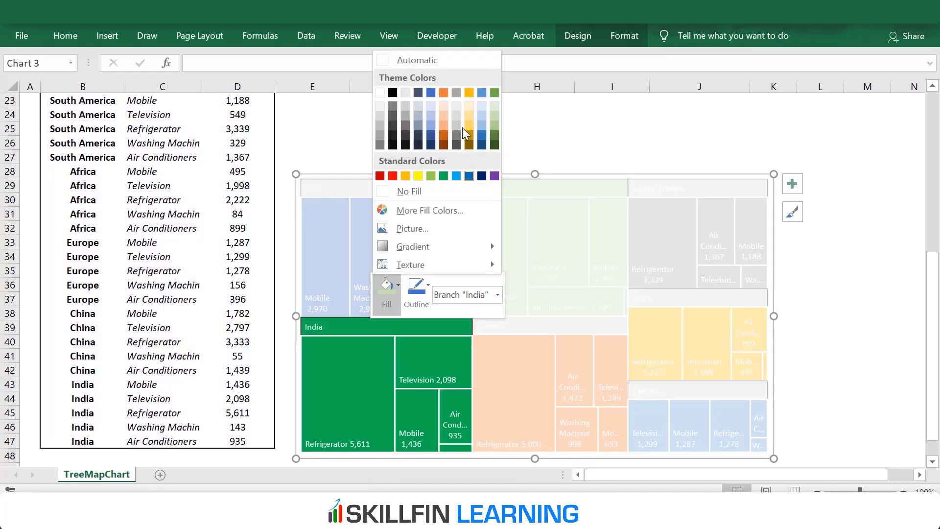
pyautogui.click(462, 127)
pyautogui.click(522, 326)
pyautogui.rightClick(522, 326)
pyautogui.click(543, 284)
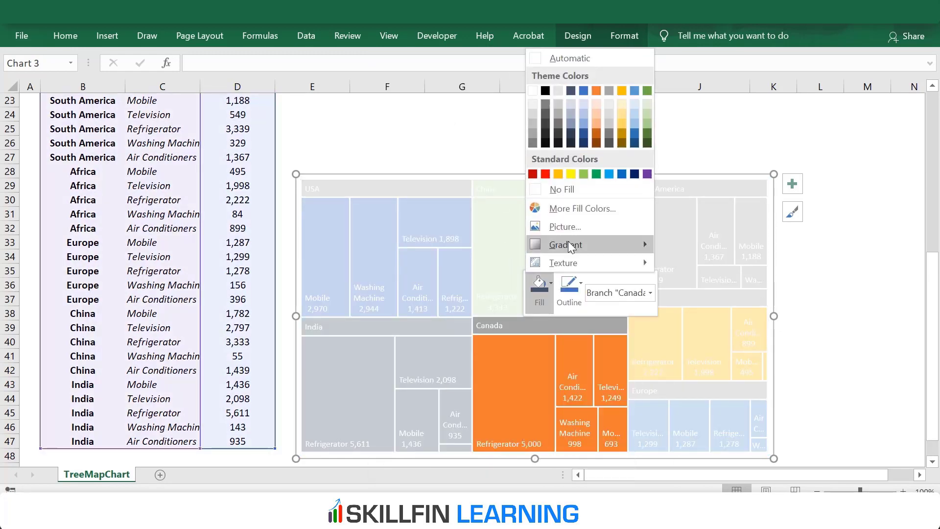
pyautogui.click(597, 92)
# Fill the Africa branch with gold and the Europe branch with light blue, covering their banners
pyautogui.click(659, 294)
pyautogui.rightClick(659, 294)
pyautogui.click(683, 246)
pyautogui.click(701, 141)
pyautogui.rightClick(688, 389)
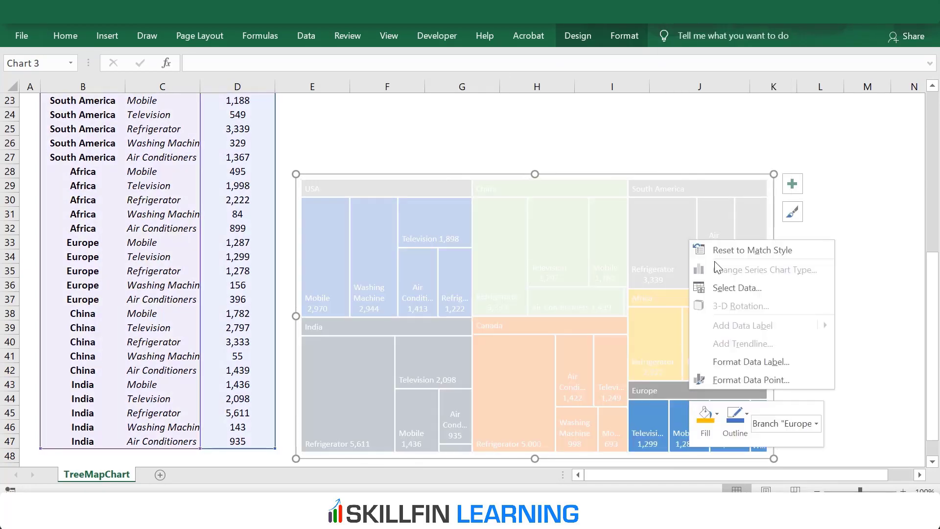
pyautogui.click(716, 414)
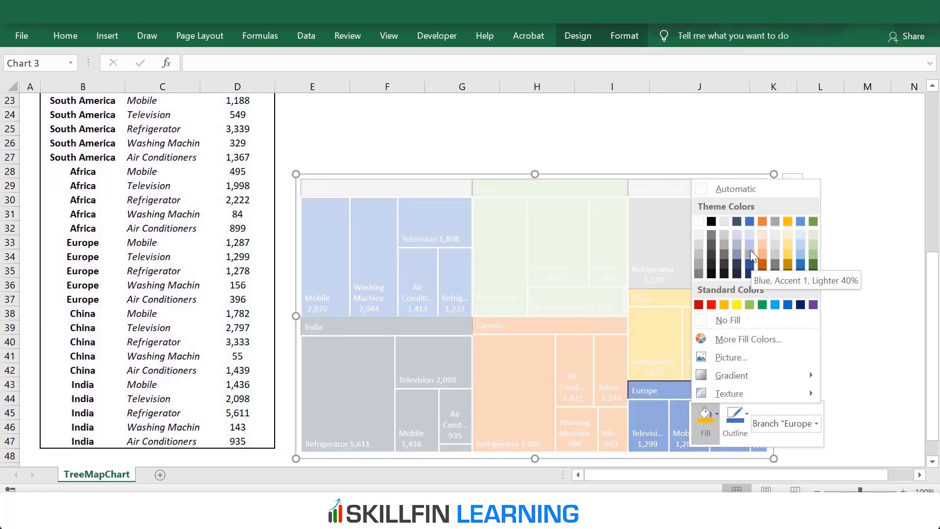
pyautogui.click(750, 245)
pyautogui.click(821, 295)
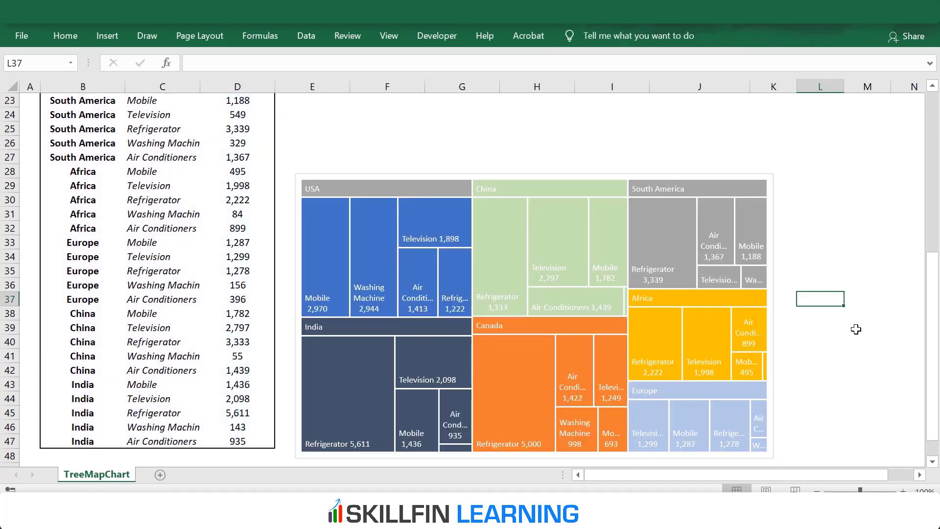
pyautogui.click(856, 328)
pyautogui.click(612, 114)
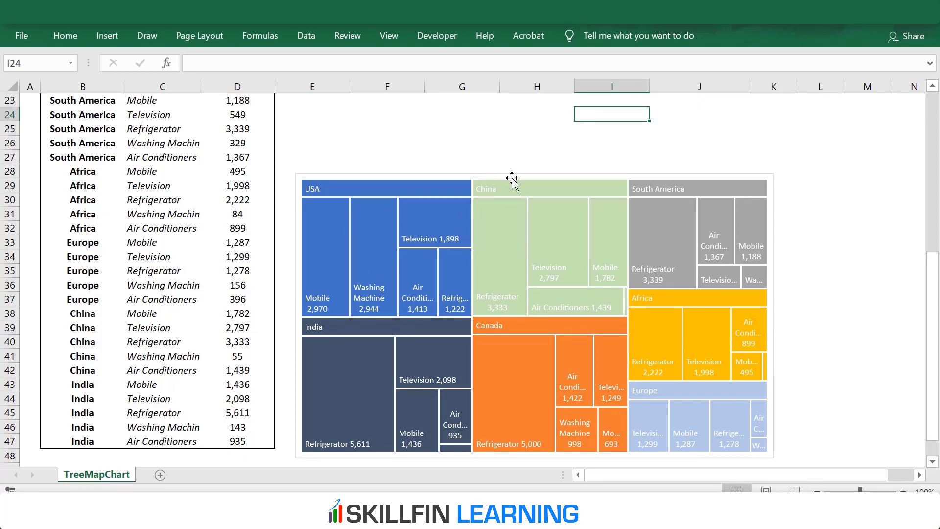
# Examine the chart styles and colour palettes offered for the treemap without applying any
pyautogui.click(512, 181)
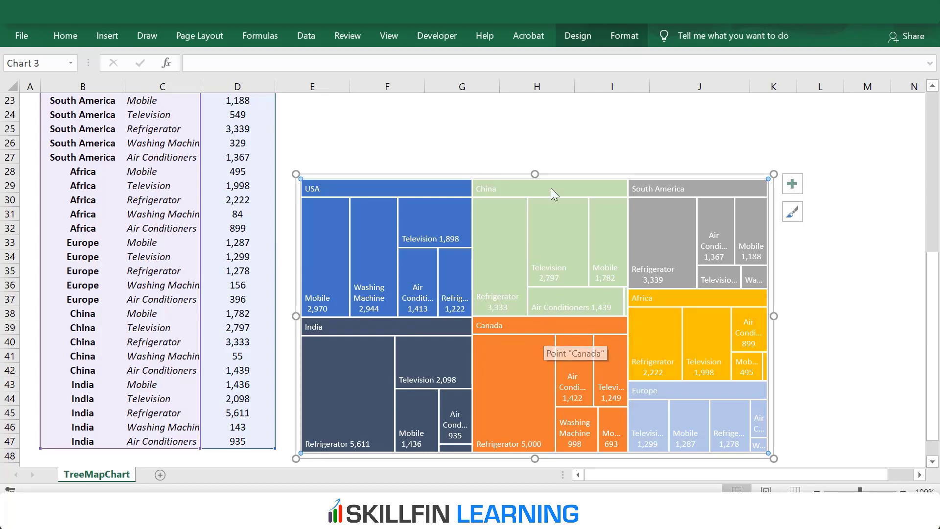
pyautogui.click(580, 37)
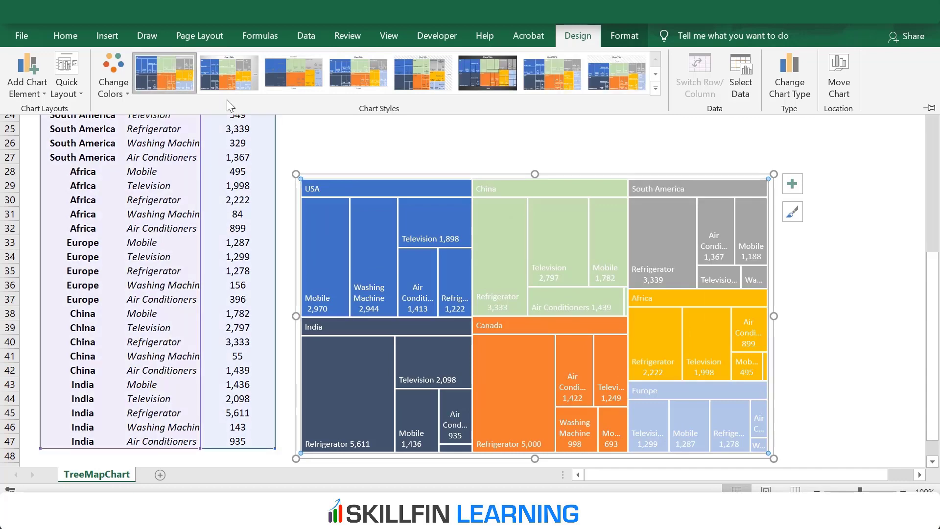
pyautogui.click(563, 136)
pyautogui.click(562, 137)
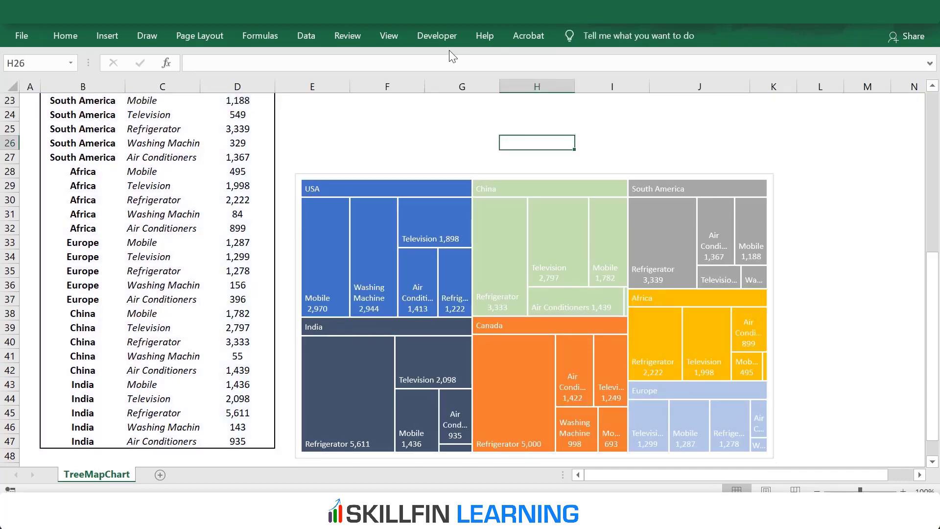
pyautogui.click(536, 187)
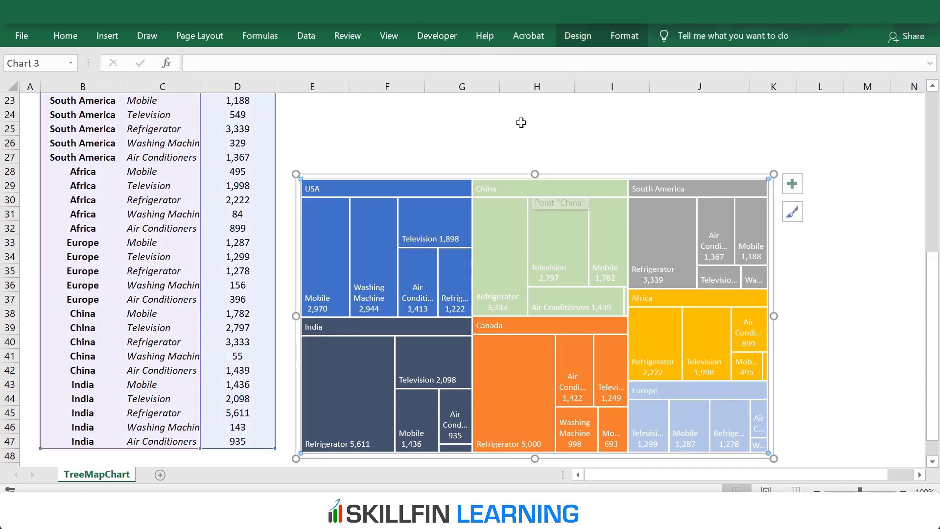
pyautogui.click(572, 36)
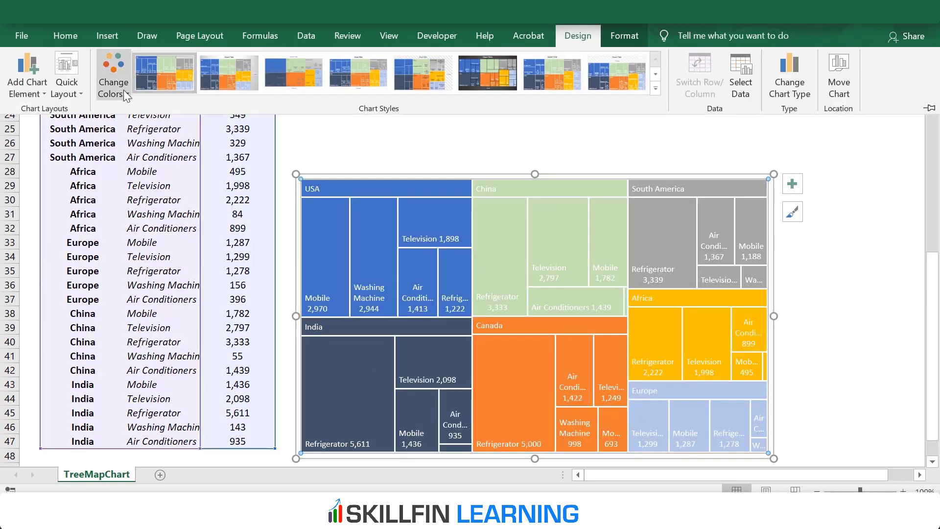
pyautogui.click(124, 90)
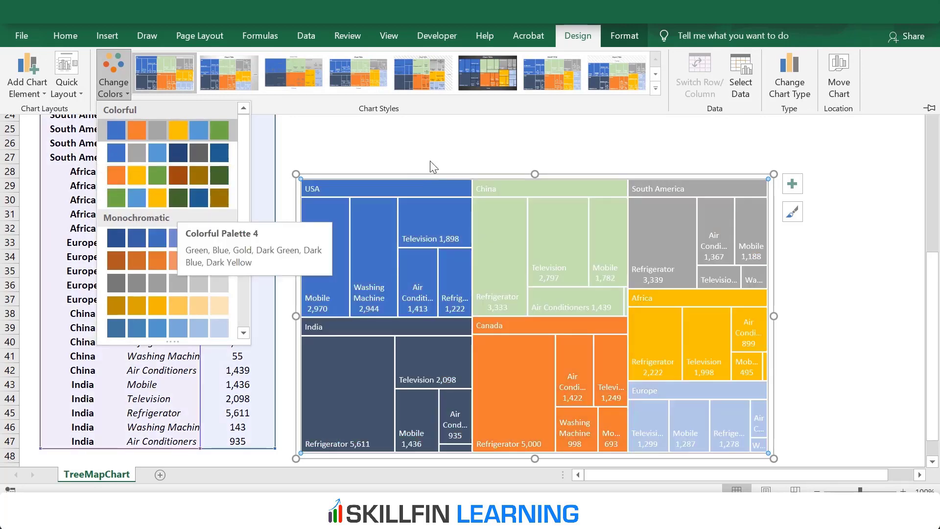
pyautogui.click(435, 155)
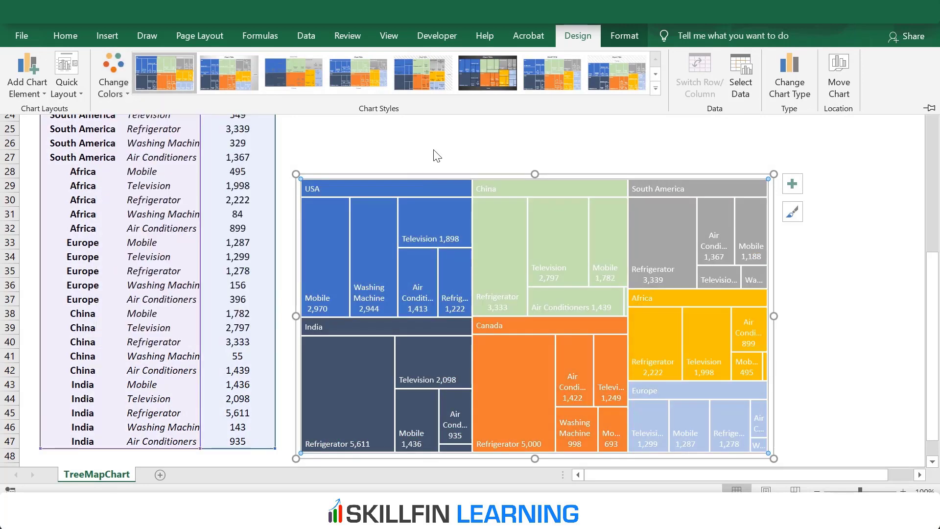
pyautogui.click(430, 142)
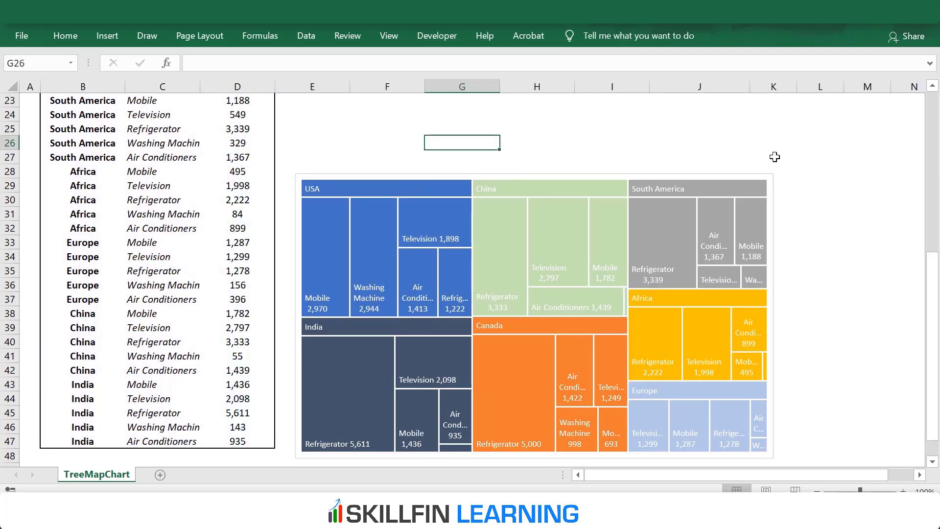
# Move the treemap chart up so its top edge sits at row 25
pyautogui.click(766, 178)
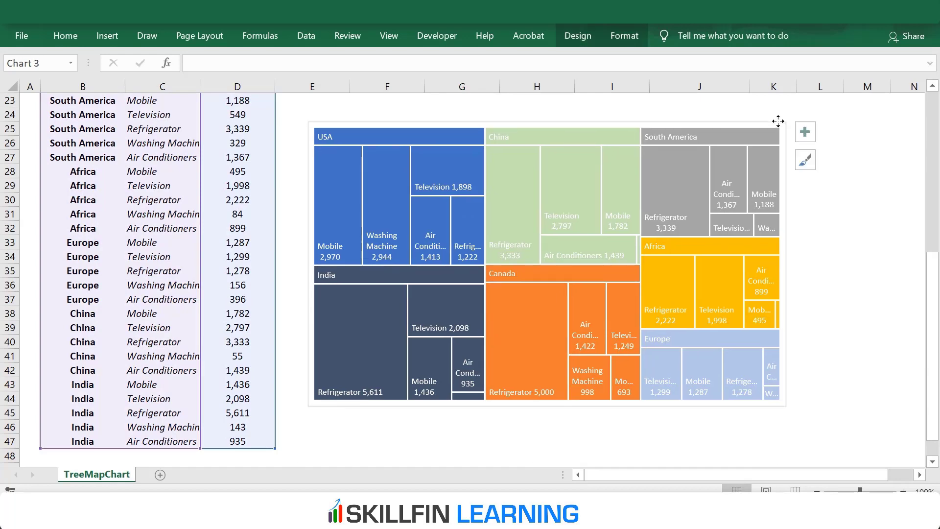
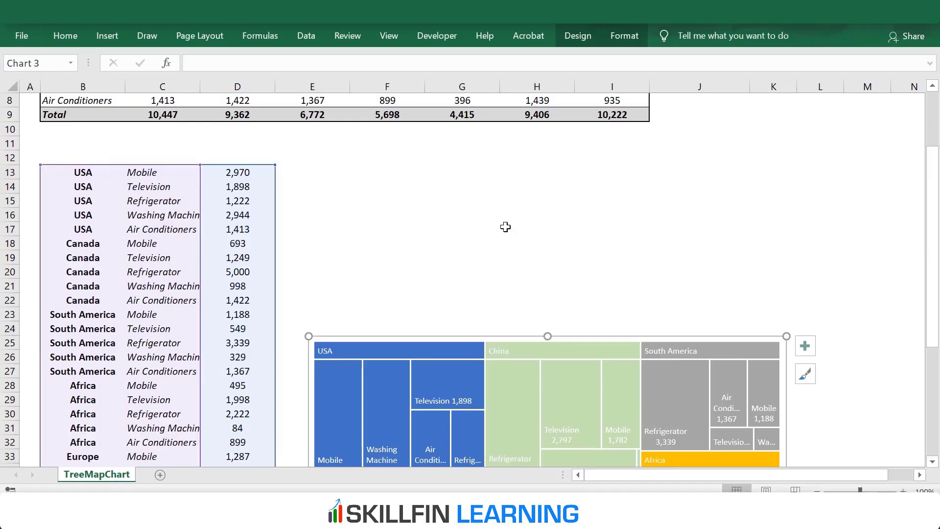
pyautogui.scroll(-2, 505, 227)
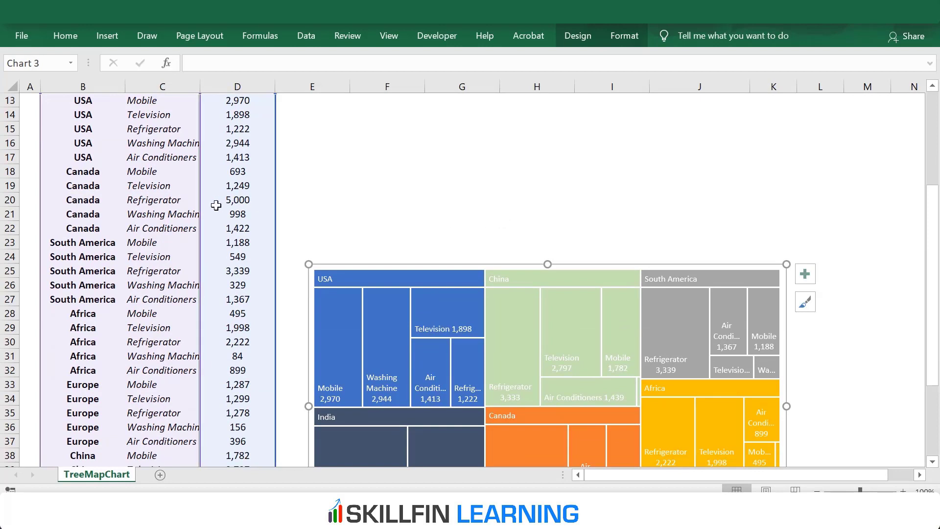
pyautogui.moveTo(155, 130); pyautogui.dragTo(154, 242)
pyautogui.click(153, 139)
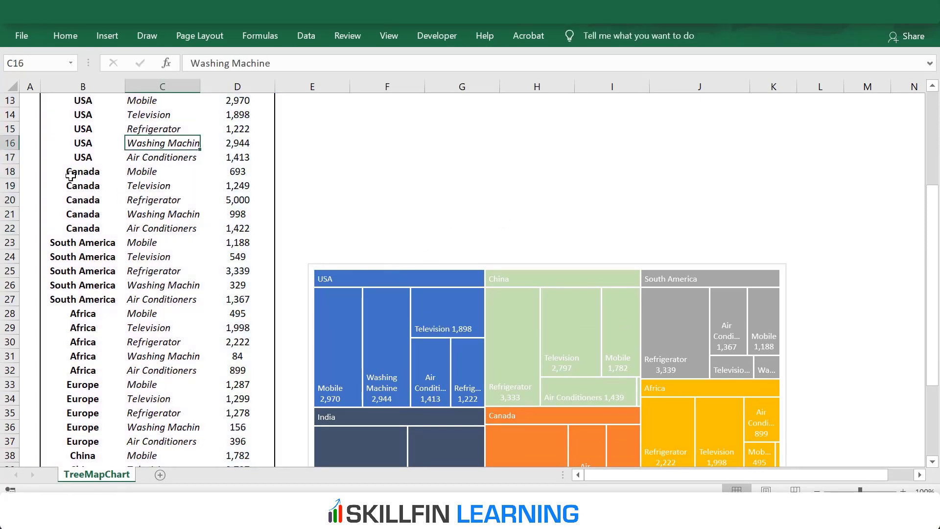
# Duplicate the TreeMapChart sheet and delete the treemap chart from the copy
pyautogui.scroll(3, 284, 186)
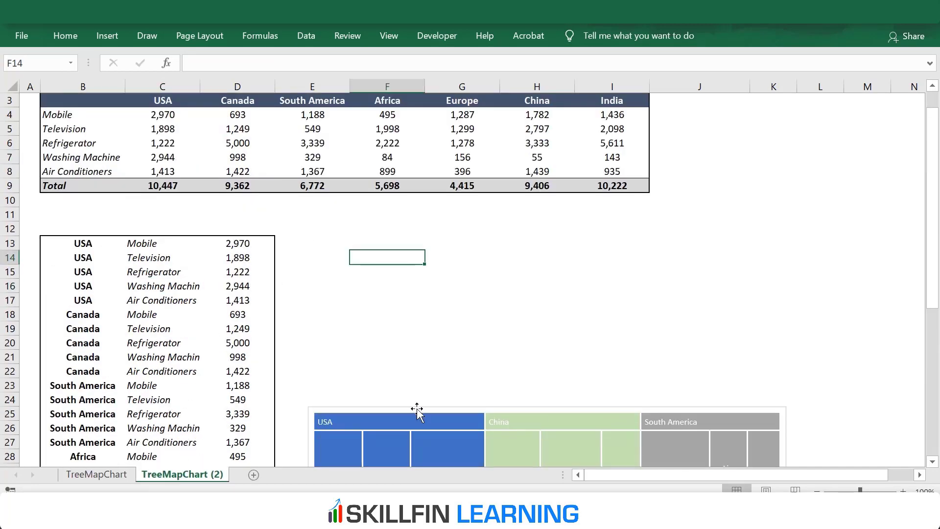
pyautogui.click(418, 408)
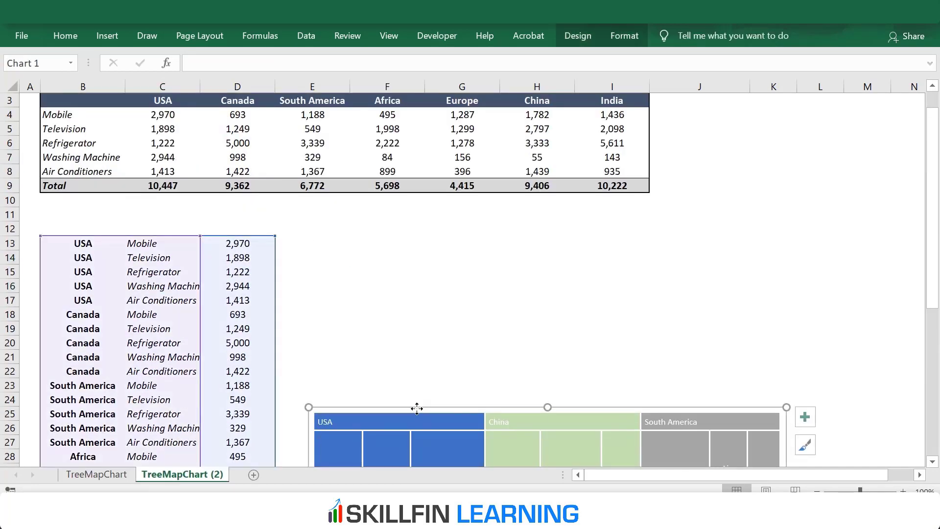
pyautogui.press('Delete')
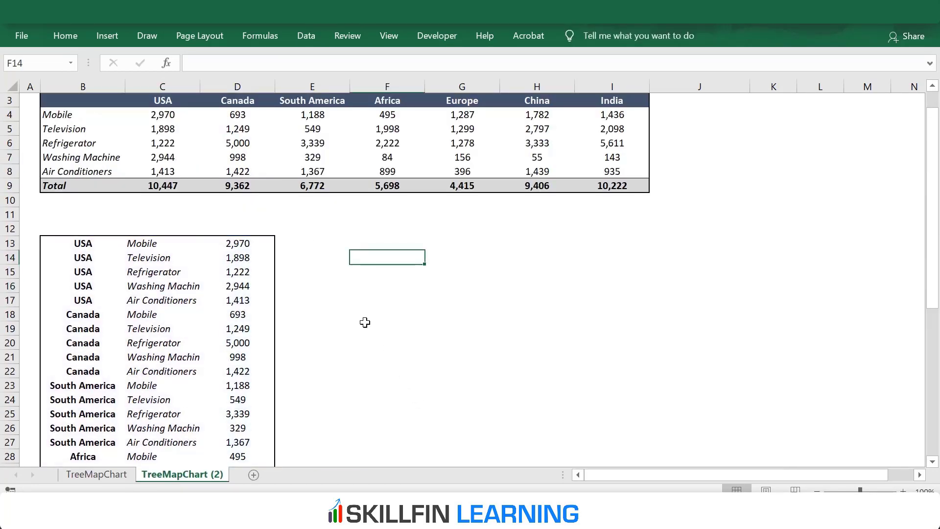
# Move the product names in C13:C47 out of the list to column F, starting at F13
pyautogui.click(153, 246)
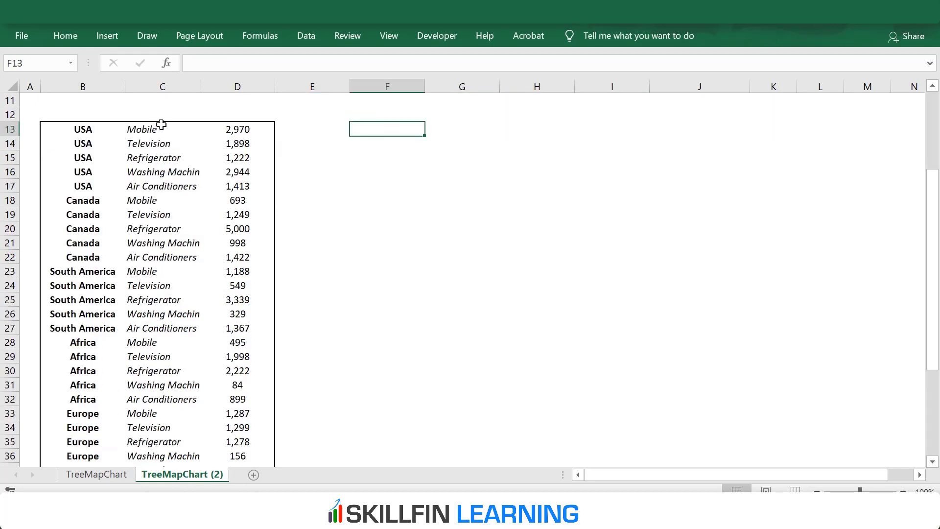
pyautogui.click(160, 125)
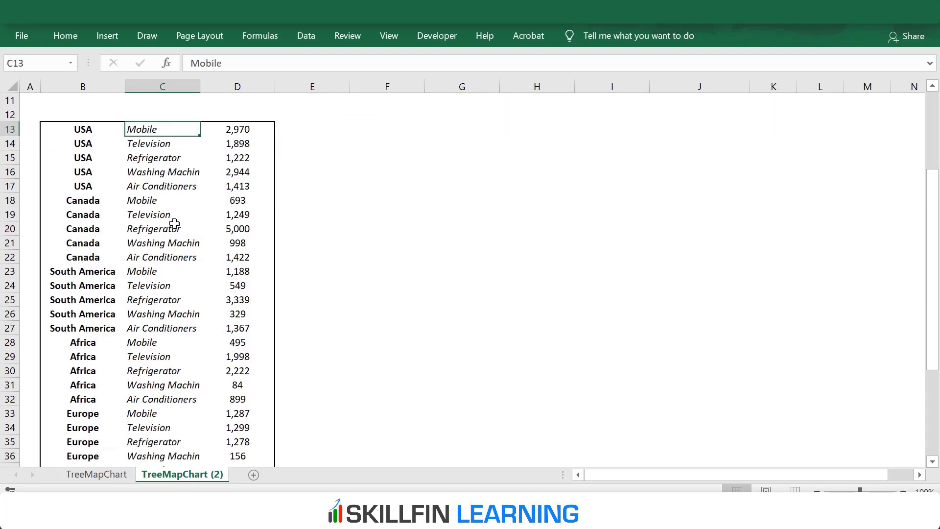
pyautogui.scroll(-7, 181, 301)
pyautogui.keyDown('shift'); pyautogui.click(175, 328); pyautogui.keyUp('shift')
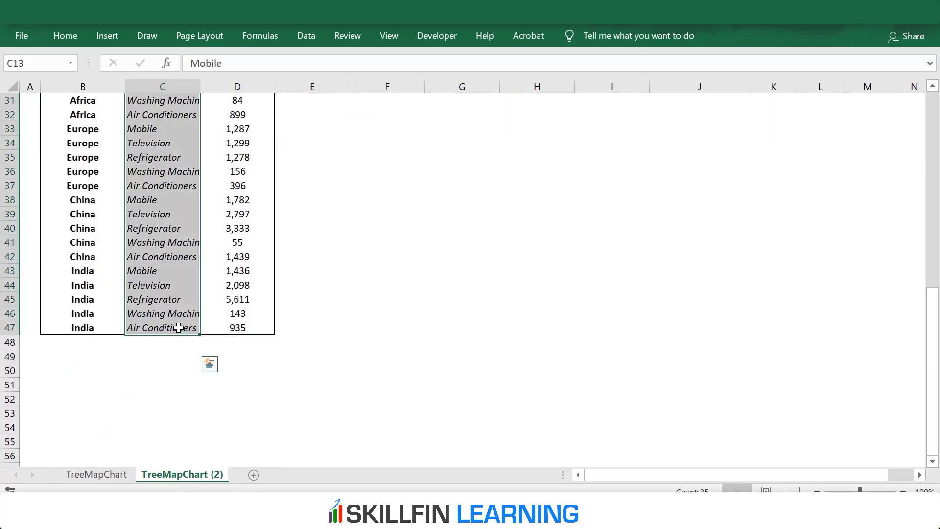
pyautogui.scroll(10, 182, 325)
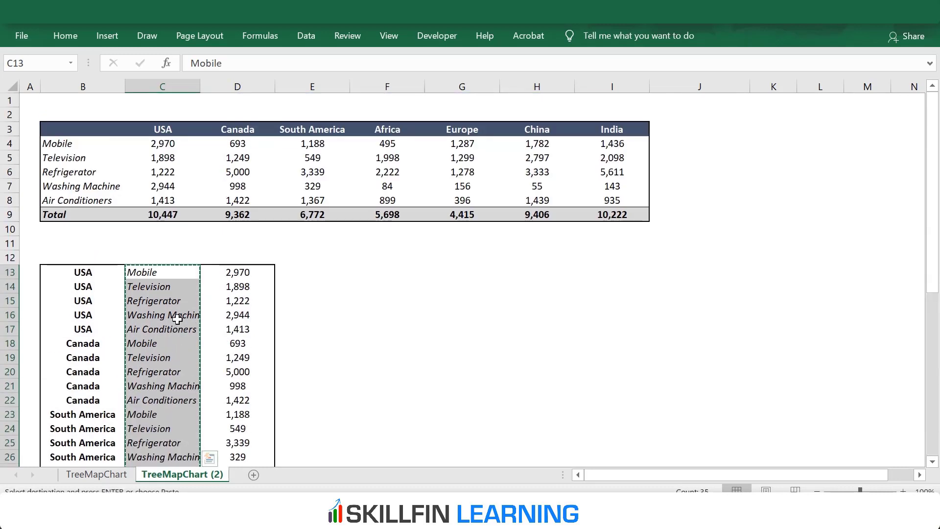
pyautogui.hotkey('ctrl', 'c')
pyautogui.click(414, 274)
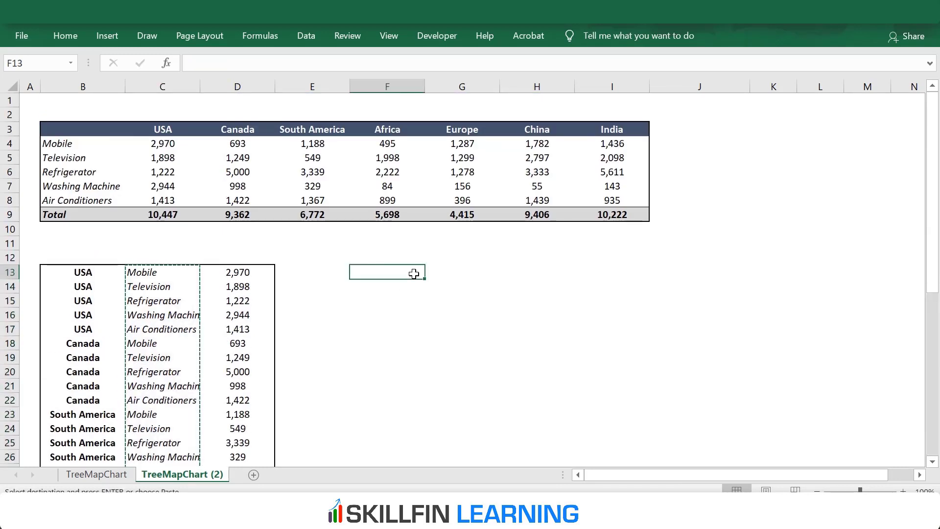
pyautogui.hotkey('ctrl', 'v')
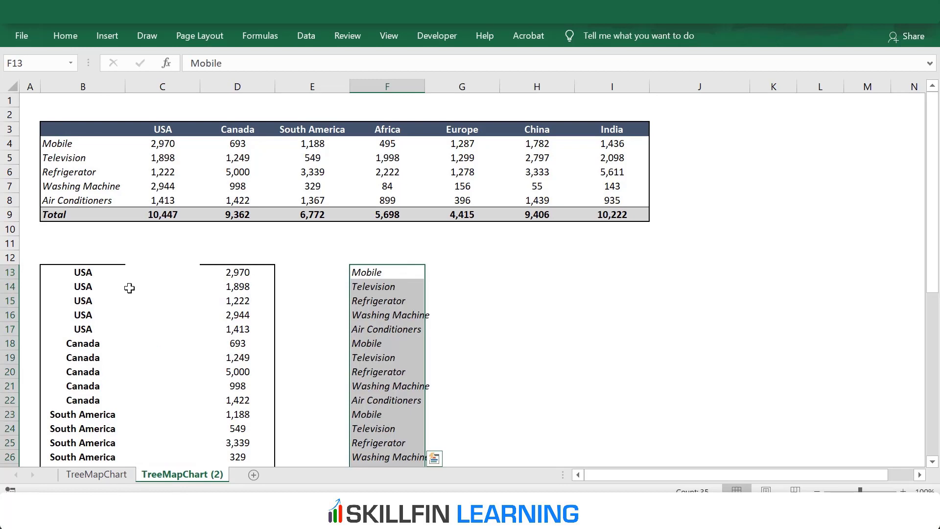
# Move the region names from B13:B47 into column C, starting at C13
pyautogui.click(98, 272)
pyautogui.scroll(-8, 122, 308)
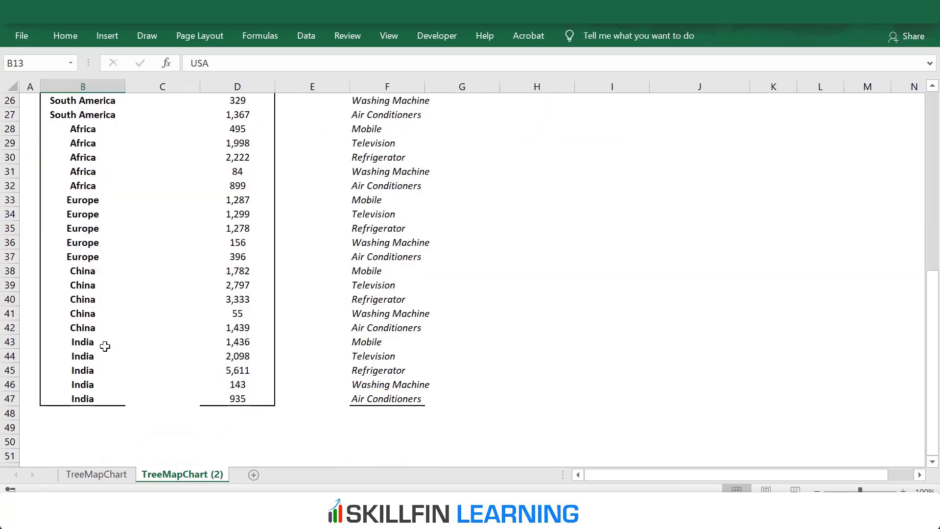
pyautogui.keyDown('shift'); pyautogui.click(92, 395); pyautogui.keyUp('shift')
pyautogui.scroll(8, 163, 318)
pyautogui.hotkey('ctrl', 'x')
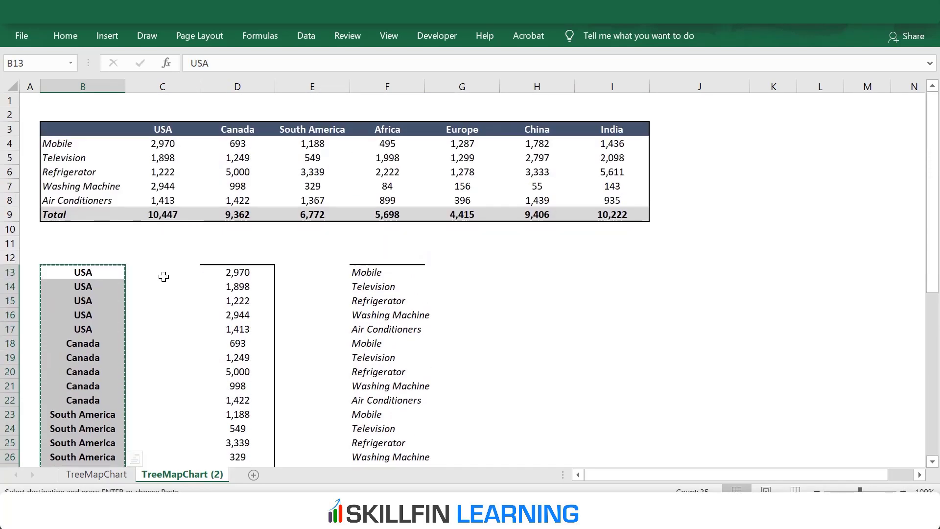
pyautogui.click(160, 273)
pyautogui.hotkey('ctrl', 'v')
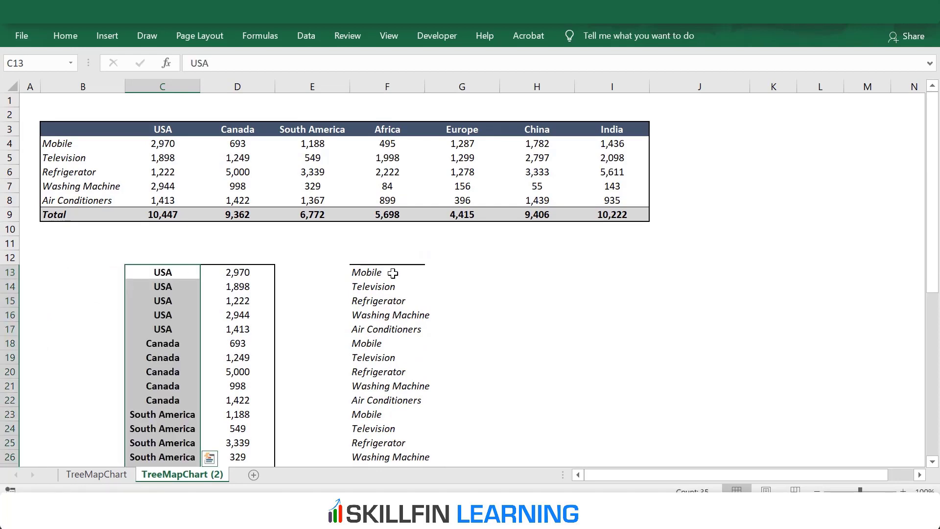
# Move the product names from F13:F47 into column B, starting at B13, so products precede regions
pyautogui.click(394, 272)
pyautogui.scroll(-8, 410, 283)
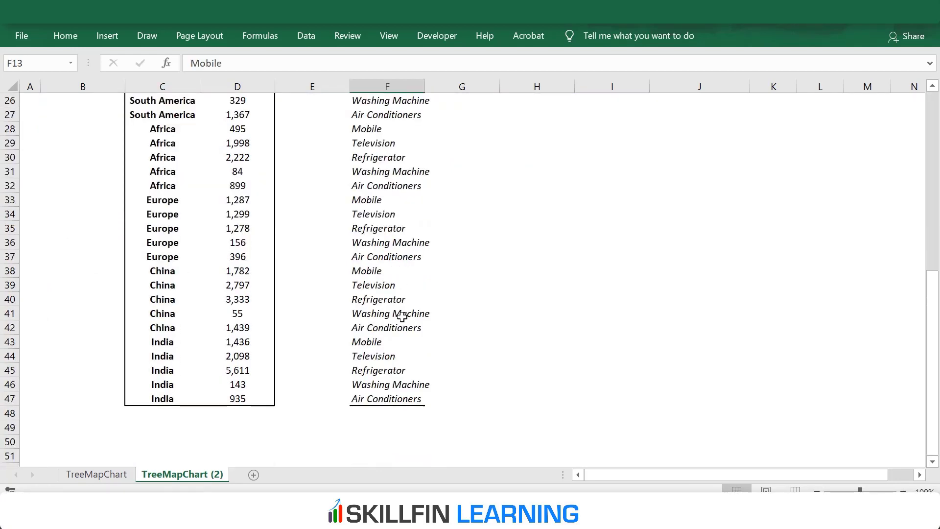
pyautogui.keyDown('shift'); pyautogui.click(383, 398); pyautogui.keyUp('shift')
pyautogui.hotkey('ctrl', 'x')
pyautogui.scroll(8, 189, 329)
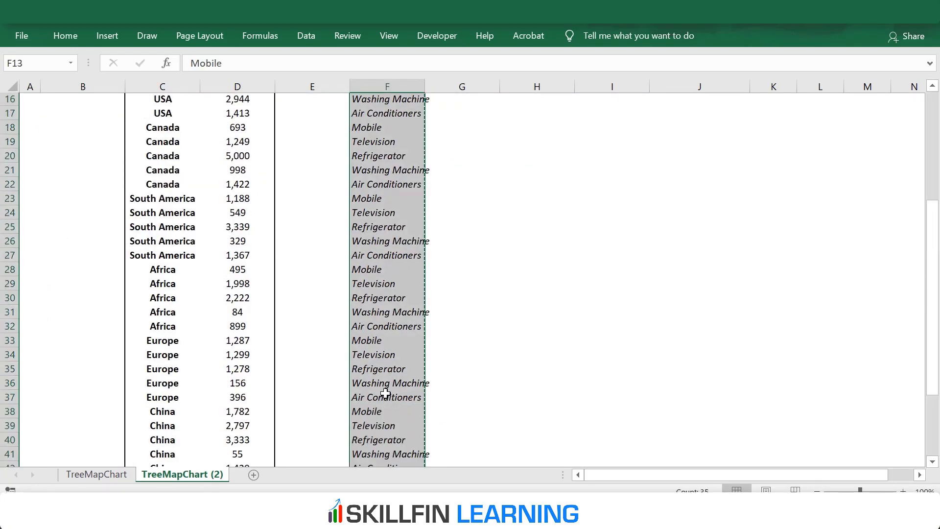
pyautogui.click(95, 273)
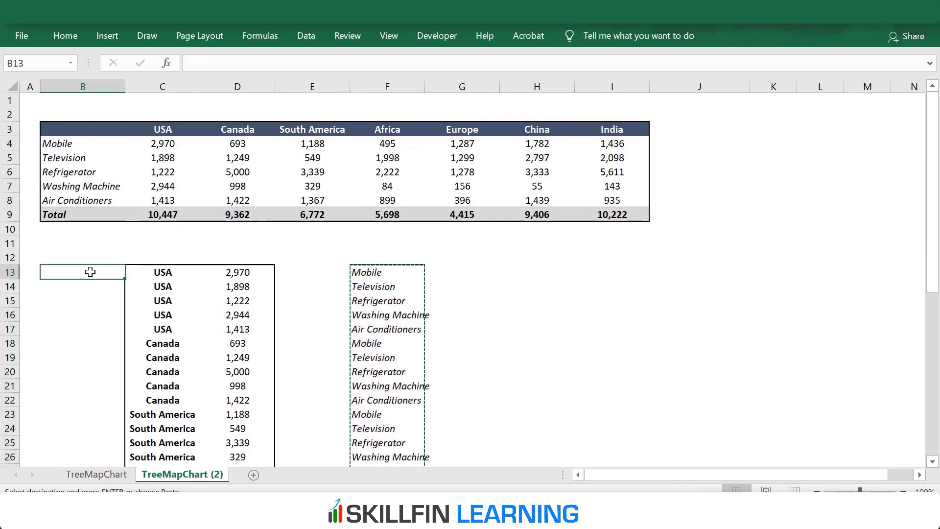
pyautogui.hotkey('ctrl', 'v')
pyautogui.click(184, 286)
pyautogui.click(358, 287)
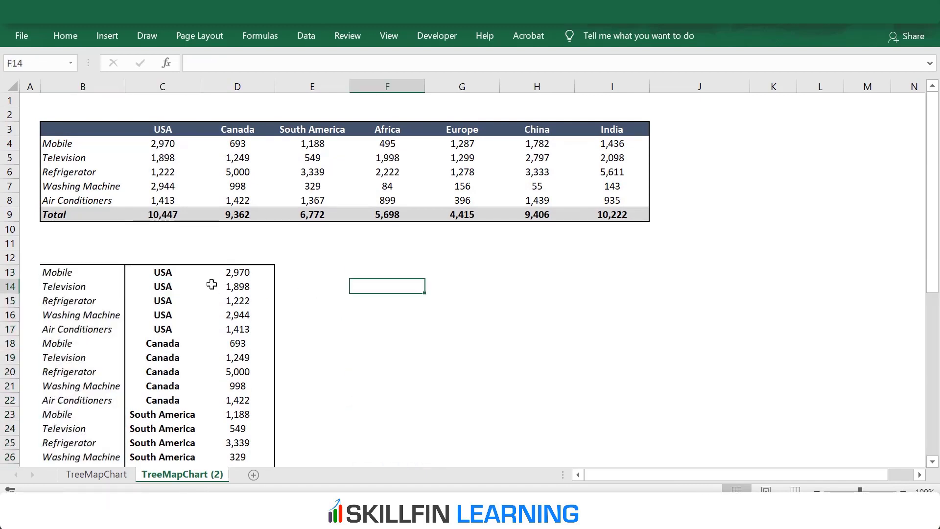
# Give the reordered list B13:D47 a single thin outside border and remove its bold formatting
pyautogui.click(57, 273)
pyautogui.scroll(-8, 222, 329)
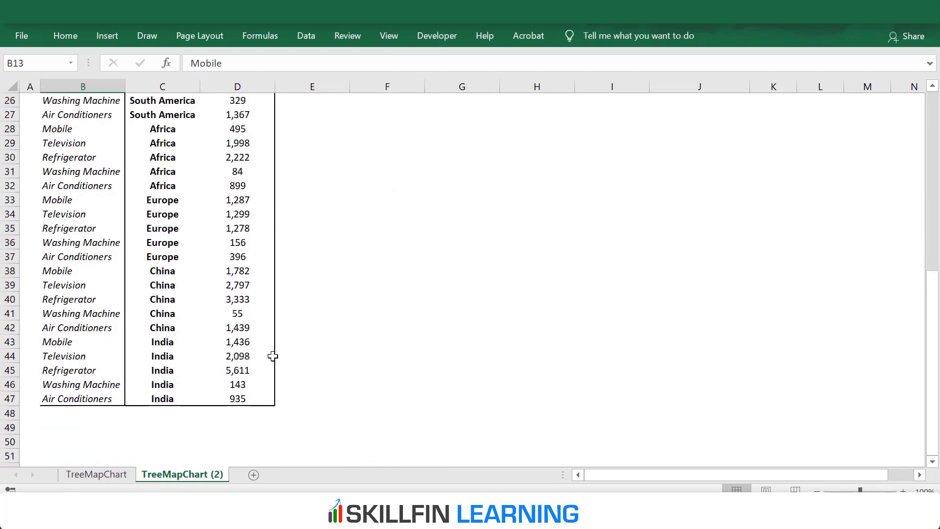
pyautogui.keyDown('shift'); pyautogui.click(250, 398); pyautogui.keyUp('shift')
pyautogui.click(68, 37)
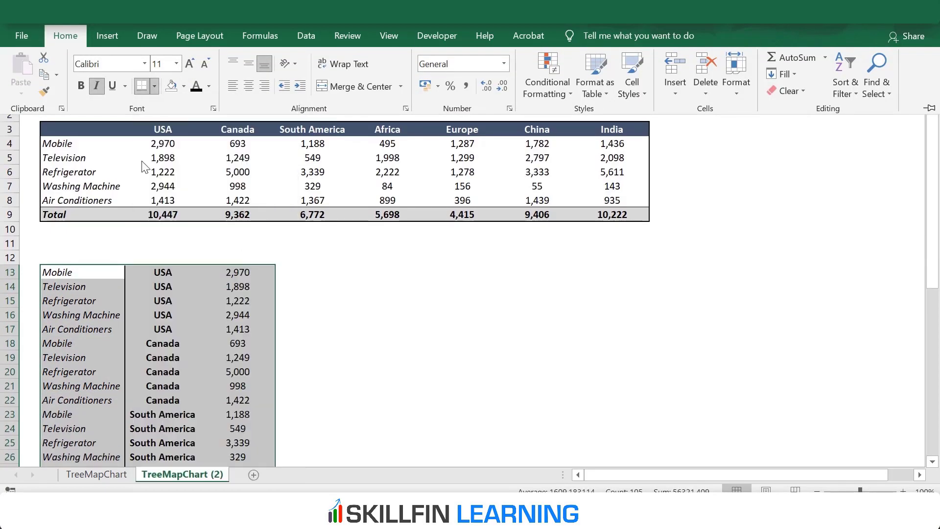
pyautogui.click(155, 86)
pyautogui.click(319, 282)
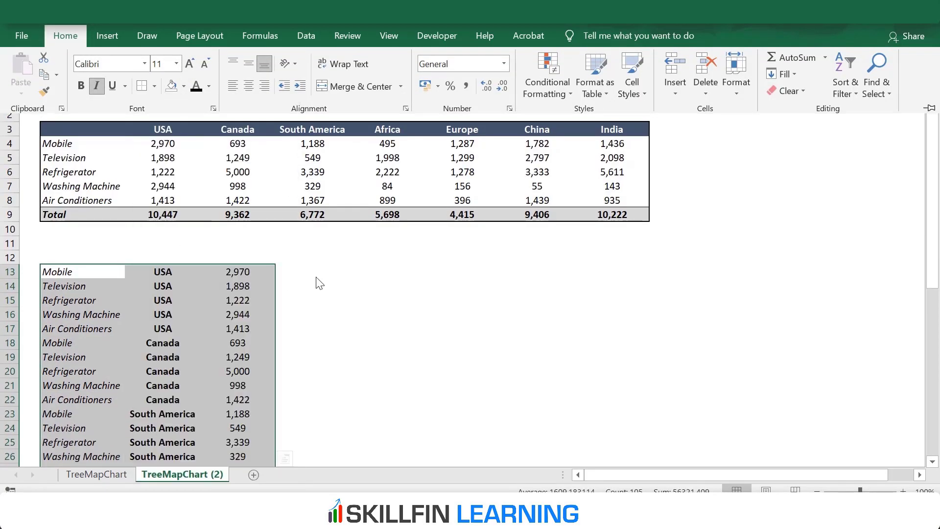
pyautogui.hotkey('ctrl', 'b')
pyautogui.click(84, 284)
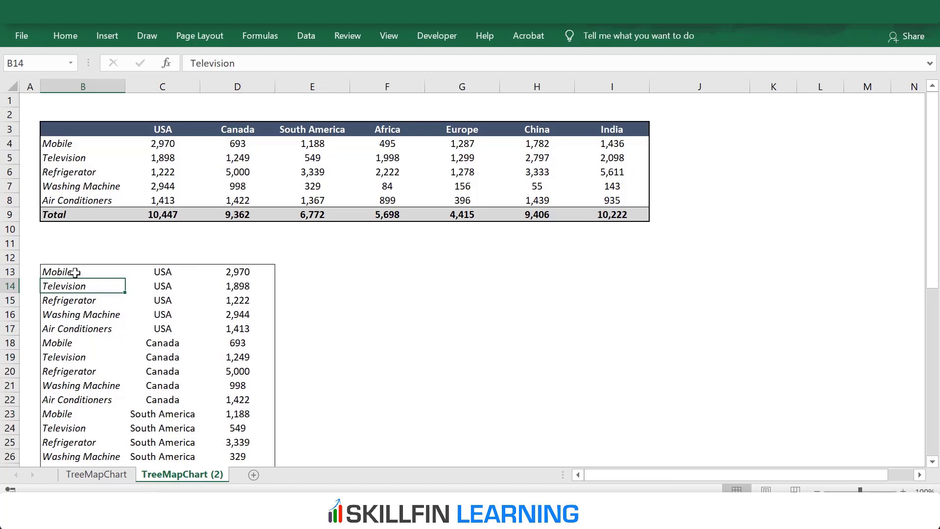
# Insert a Treemap chart from the list B13:D47 and place it over columns F to J
pyautogui.click(75, 272)
pyautogui.scroll(-10, 227, 315)
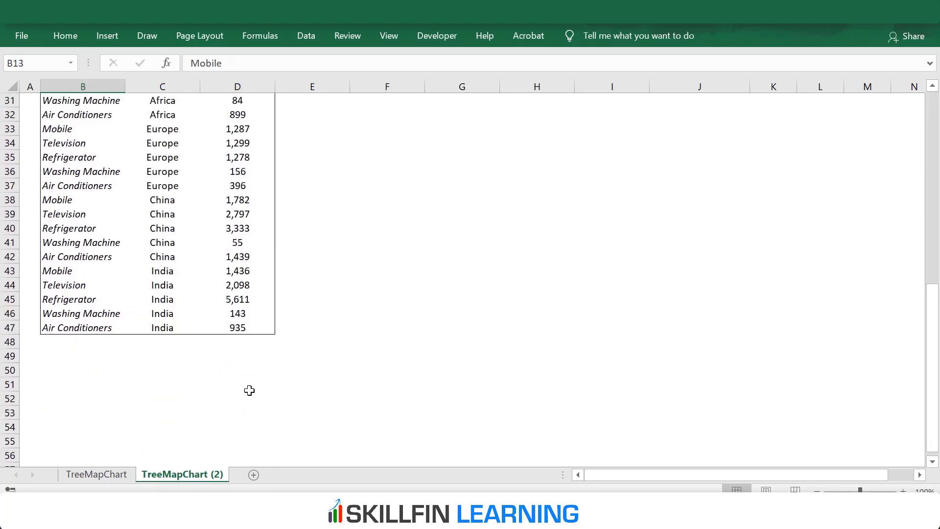
pyautogui.keyDown('shift'); pyautogui.click(263, 326); pyautogui.keyUp('shift')
pyautogui.click(107, 35)
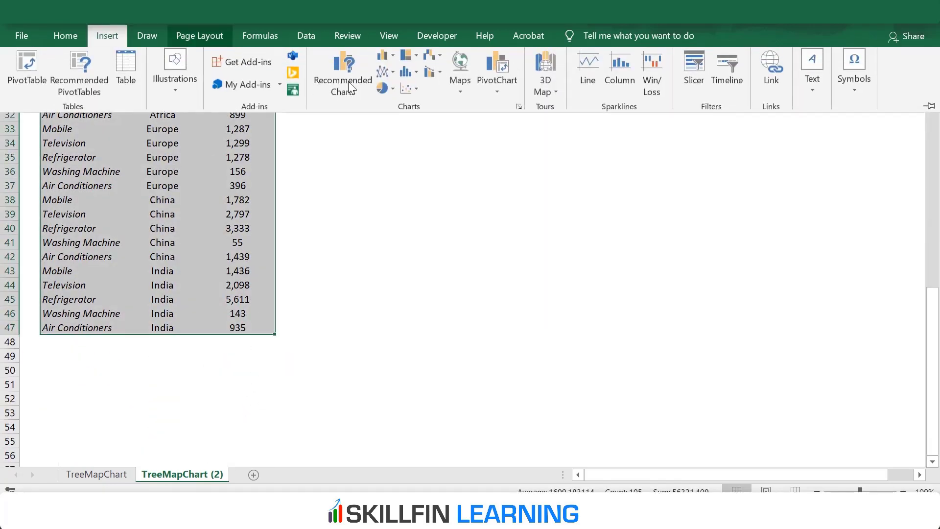
pyautogui.click(394, 58)
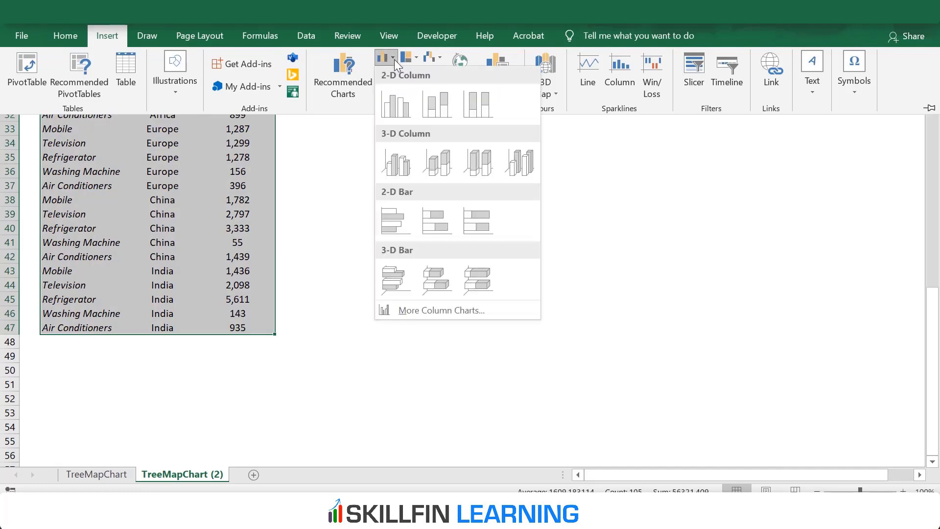
pyautogui.click(417, 59)
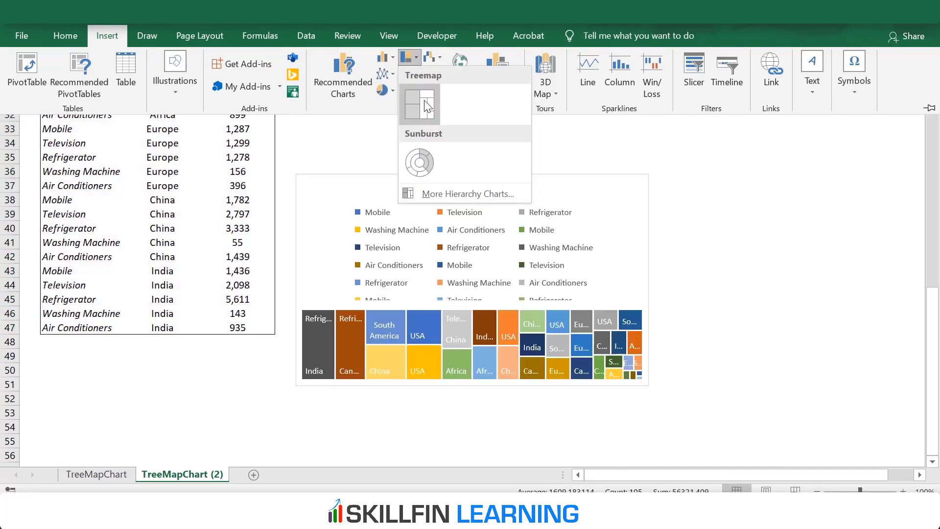
pyautogui.click(422, 102)
pyautogui.moveTo(636, 217); pyautogui.dragTo(741, 192)
# Delete the legend and the title from the new treemap chart
pyautogui.click(505, 223)
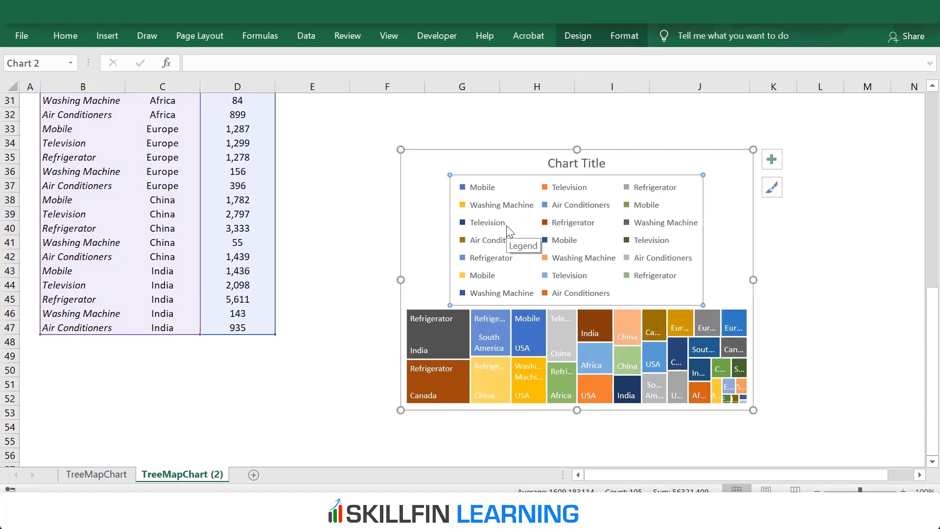
pyautogui.press('Delete')
pyautogui.click(592, 164)
pyautogui.press('Delete')
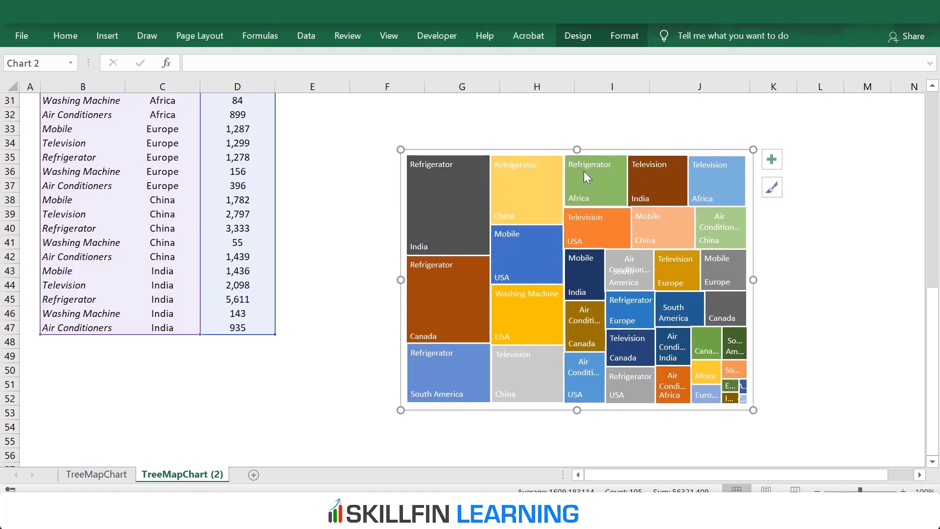
# Move the treemap chart up beside the list so its top edge sits at row 13
pyautogui.moveTo(436, 210)
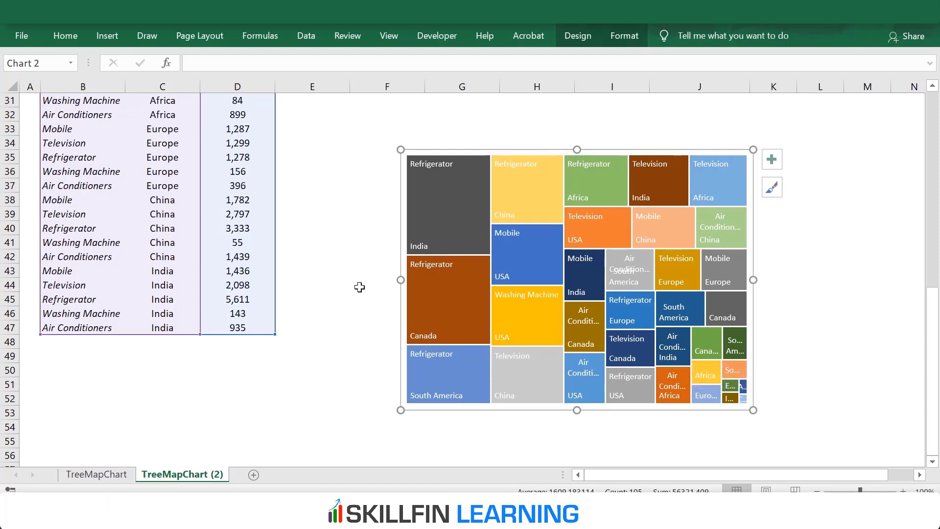
pyautogui.click(340, 262)
pyautogui.scroll(8, 348, 258)
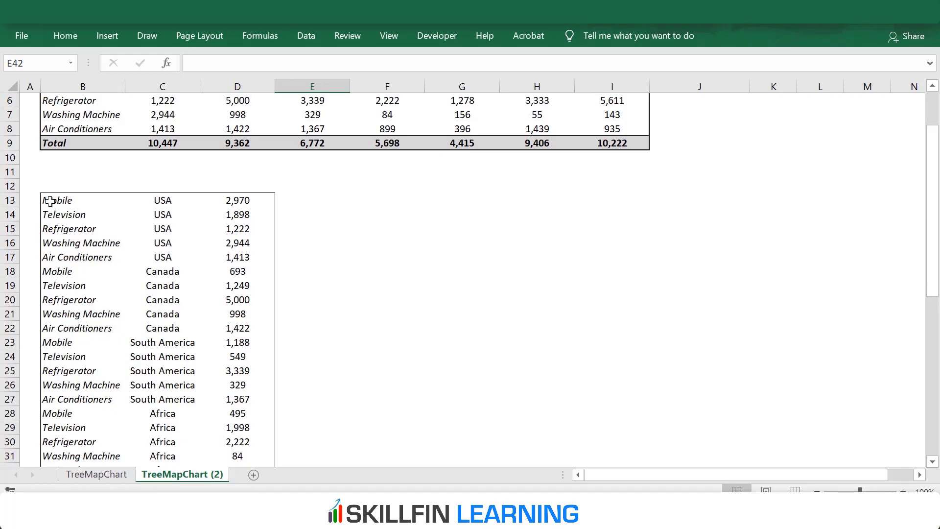
pyautogui.scroll(-8, 333, 304)
pyautogui.scroll(5, 343, 306)
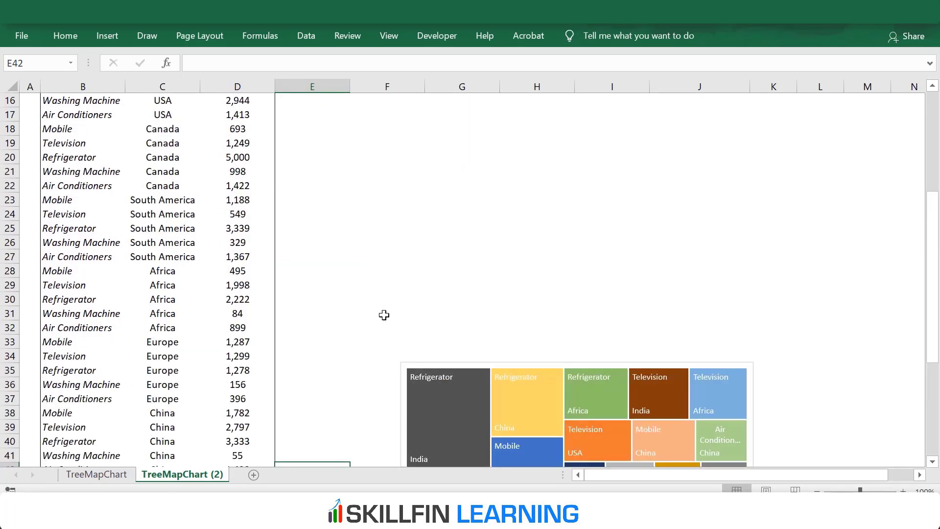
pyautogui.moveTo(438, 361); pyautogui.dragTo(349, 98)
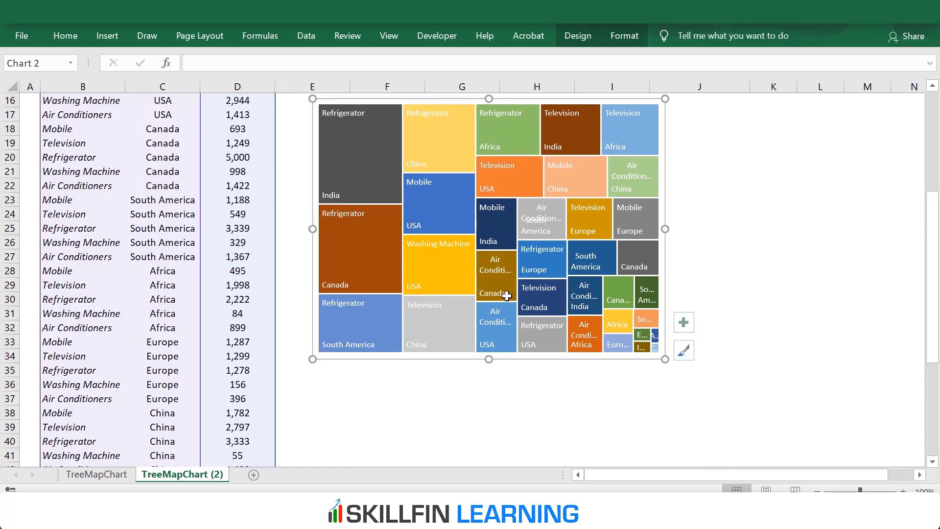
pyautogui.scroll(5, 450, 330)
pyautogui.moveTo(450, 330); pyautogui.dragTo(476, 280)
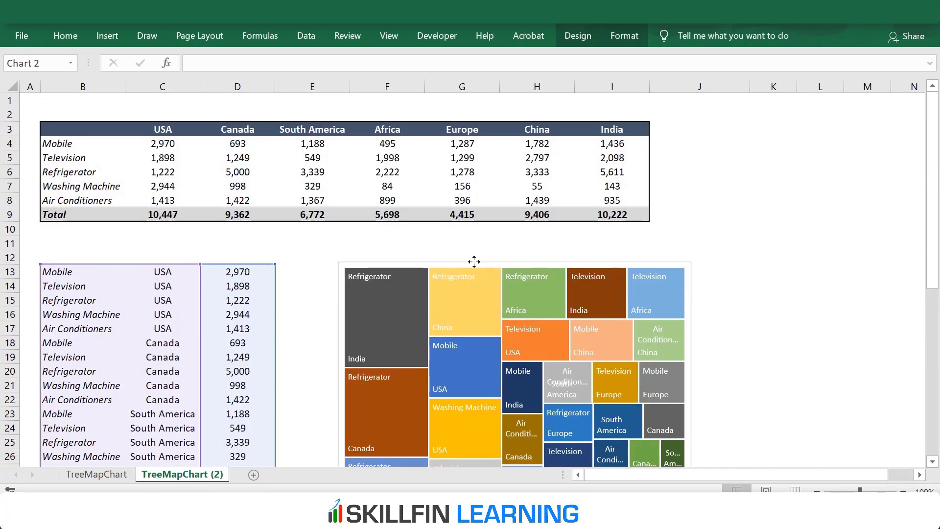
# Sort the list B13:D47 by Column B on cell values in A to Z order, without headers
pyautogui.click(49, 272)
pyautogui.scroll(-3, 149, 182)
pyautogui.scroll(-5, 158, 188)
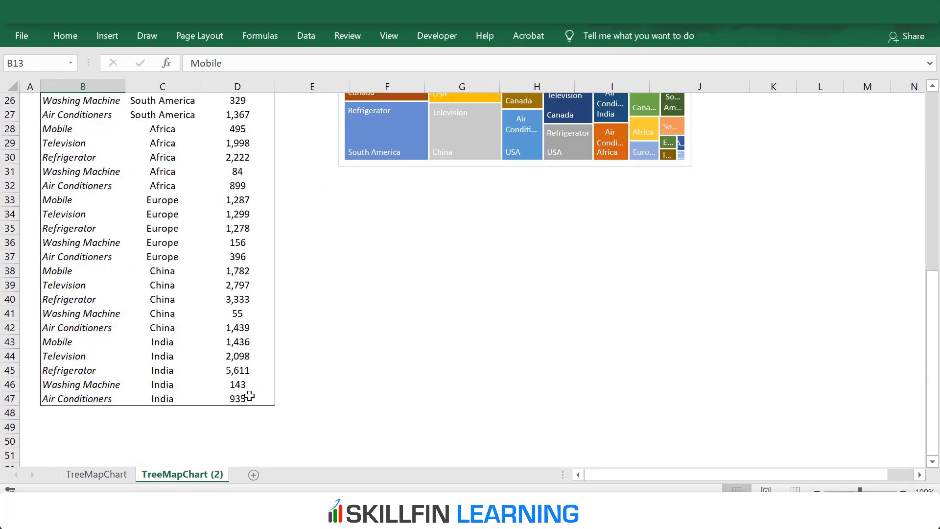
pyautogui.keyDown('shift'); pyautogui.click(247, 395); pyautogui.keyUp('shift')
pyautogui.scroll(7, 308, 193)
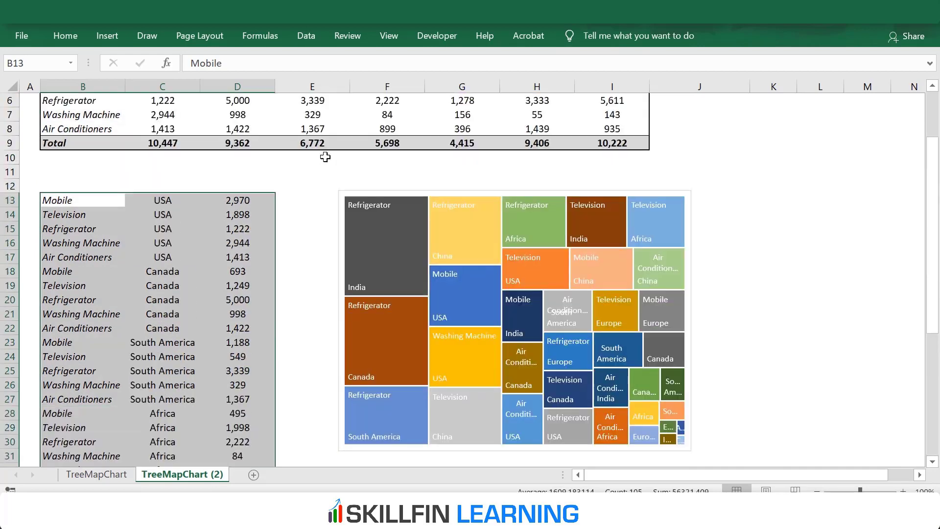
pyautogui.click(306, 37)
pyautogui.click(416, 69)
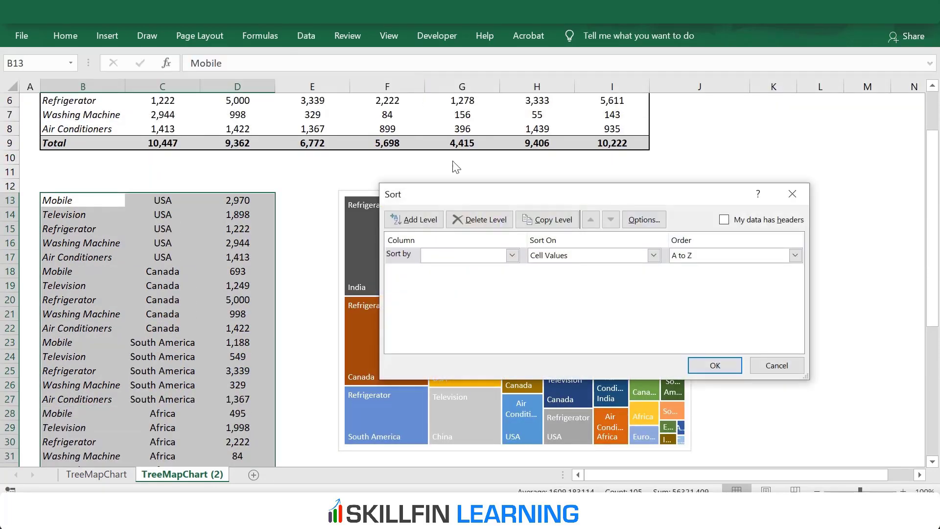
pyautogui.click(511, 255)
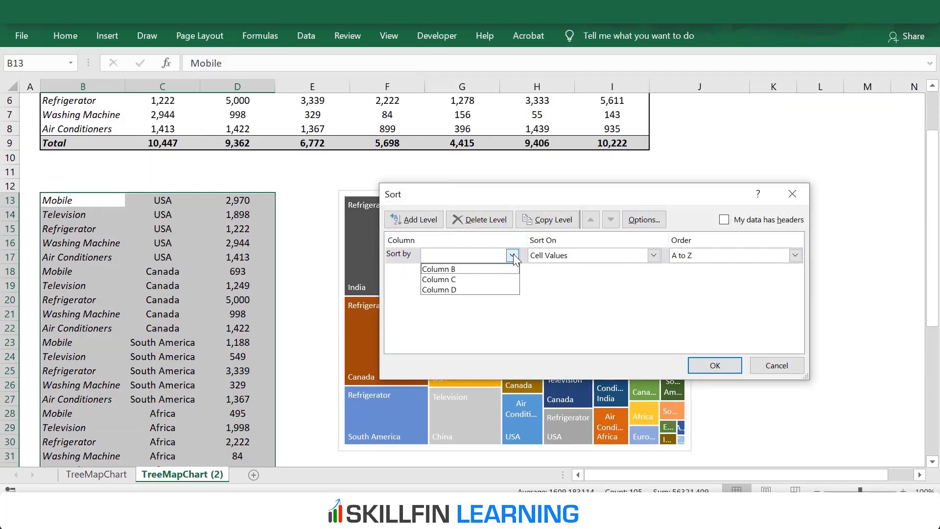
pyautogui.click(488, 268)
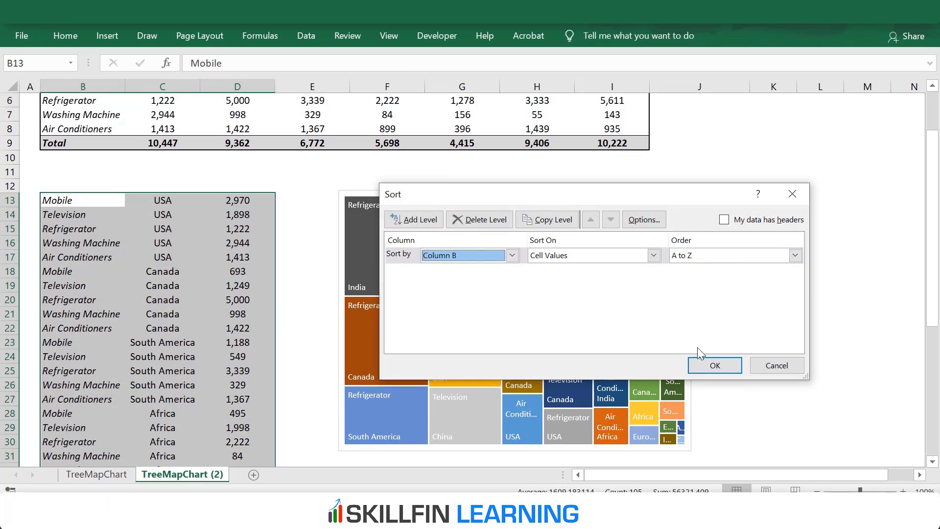
pyautogui.click(720, 369)
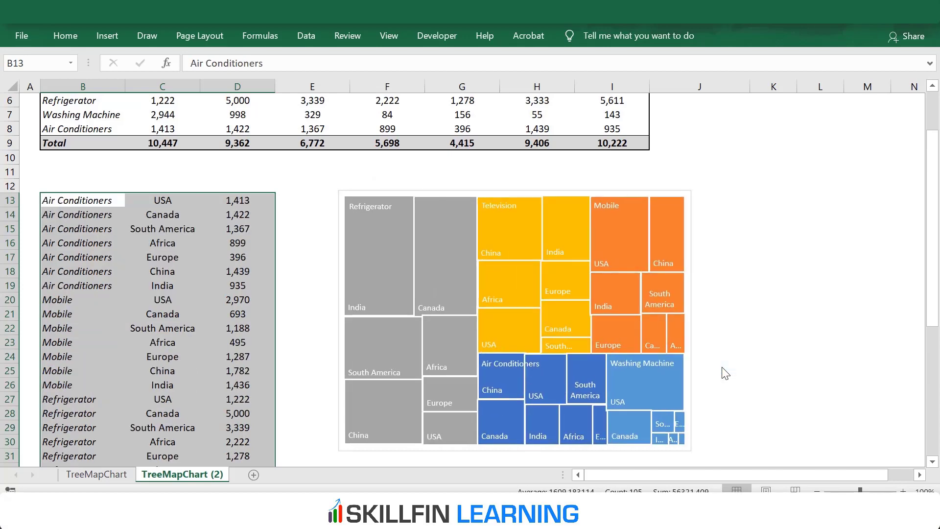
pyautogui.click(285, 231)
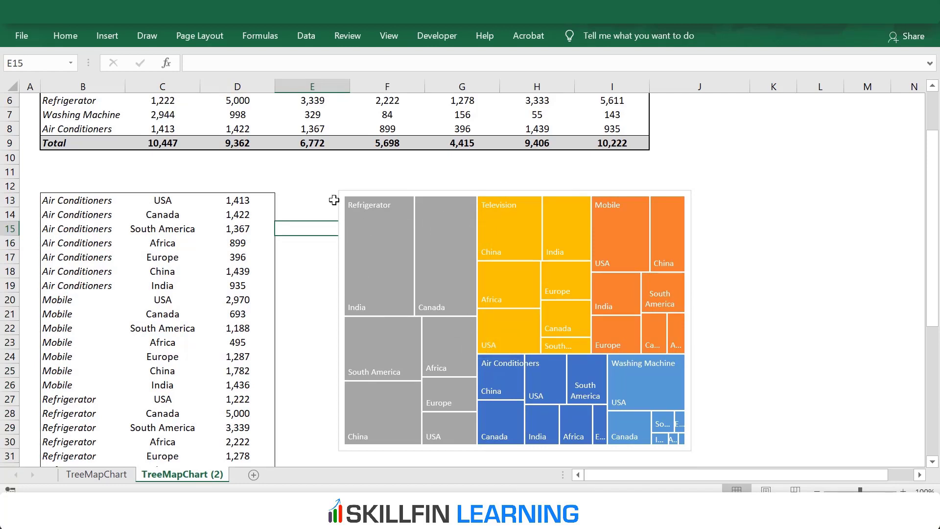
# Move the treemap chart over columns G to K and set its series label option to Banner
pyautogui.moveTo(446, 192); pyautogui.dragTo(541, 191)
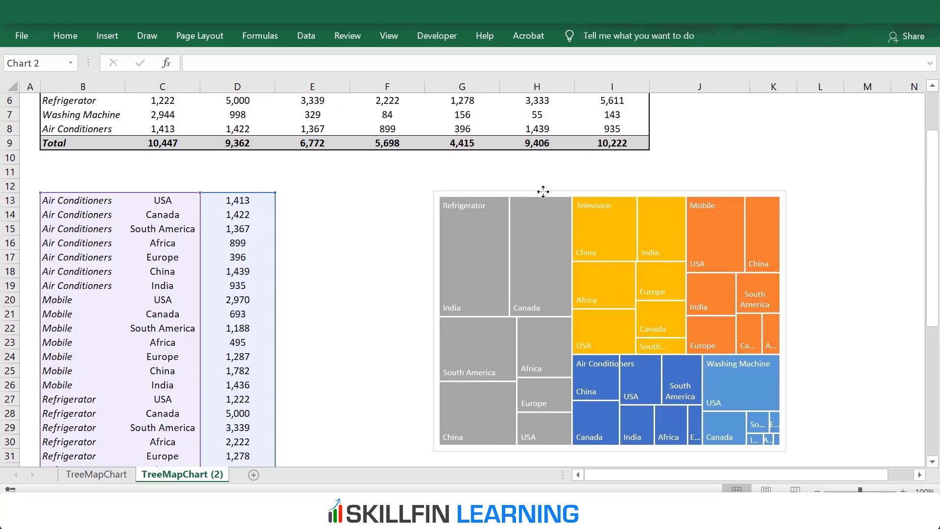
pyautogui.click(492, 235)
pyautogui.rightClick(491, 229)
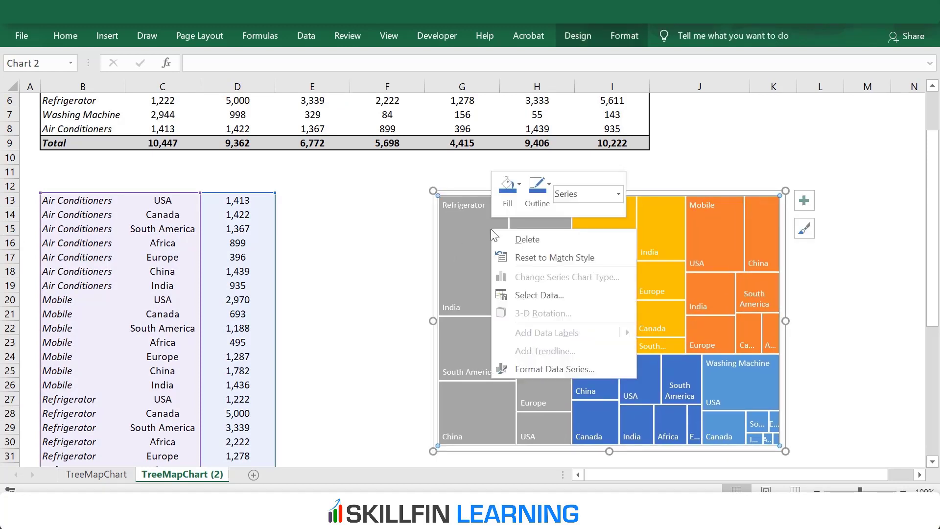
pyautogui.click(525, 369)
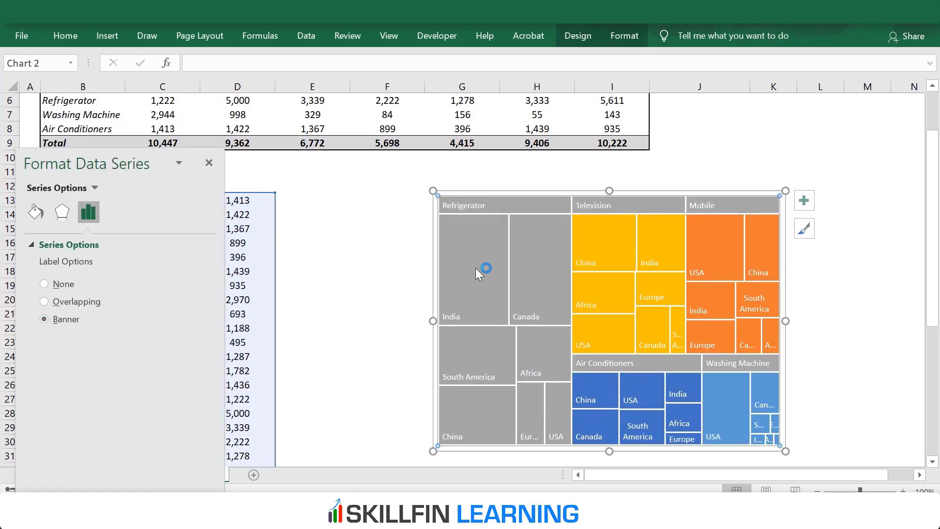
# Add values beside the category names in the treemap's data labels, separated by commas
pyautogui.click(457, 316)
pyautogui.rightClick(458, 316)
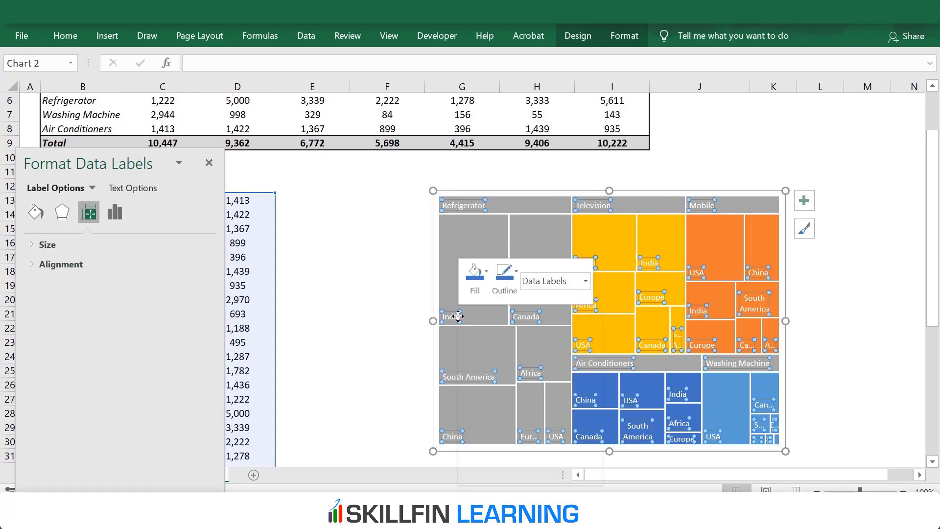
pyautogui.click(503, 473)
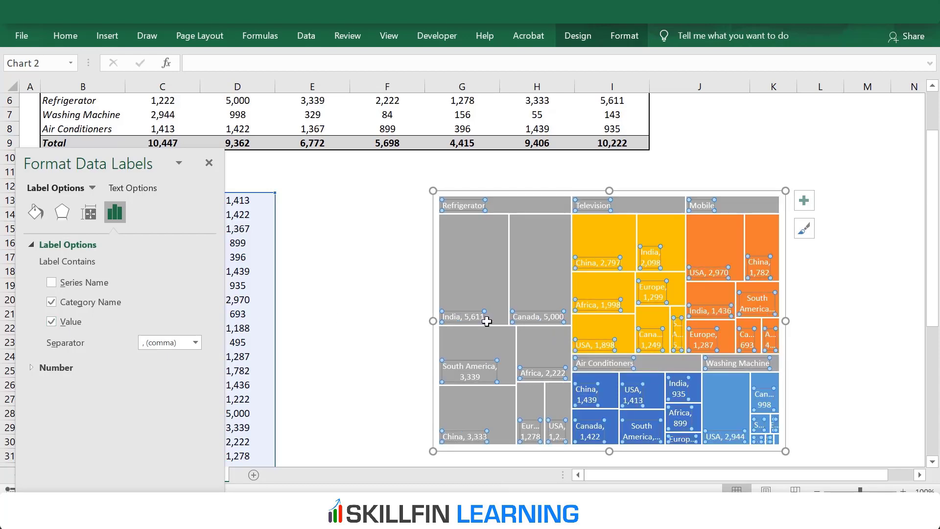
pyautogui.click(209, 162)
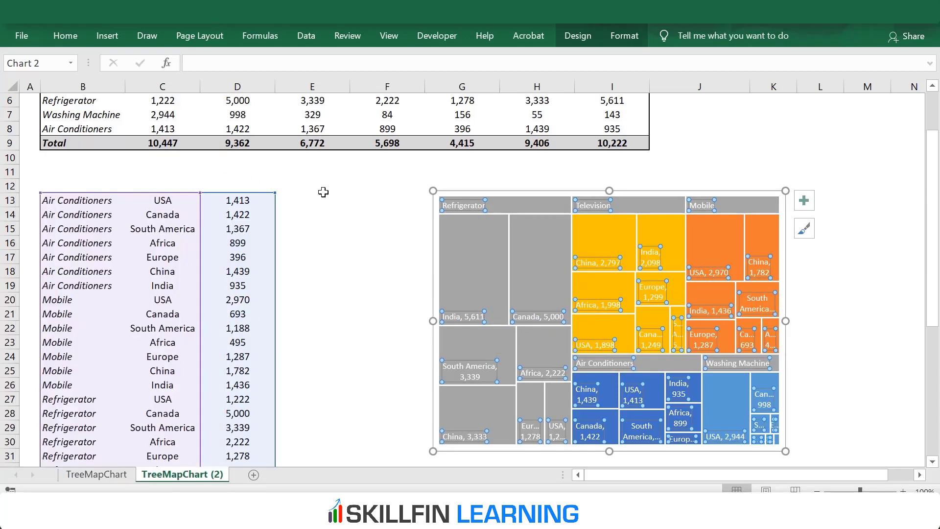
pyautogui.click(852, 205)
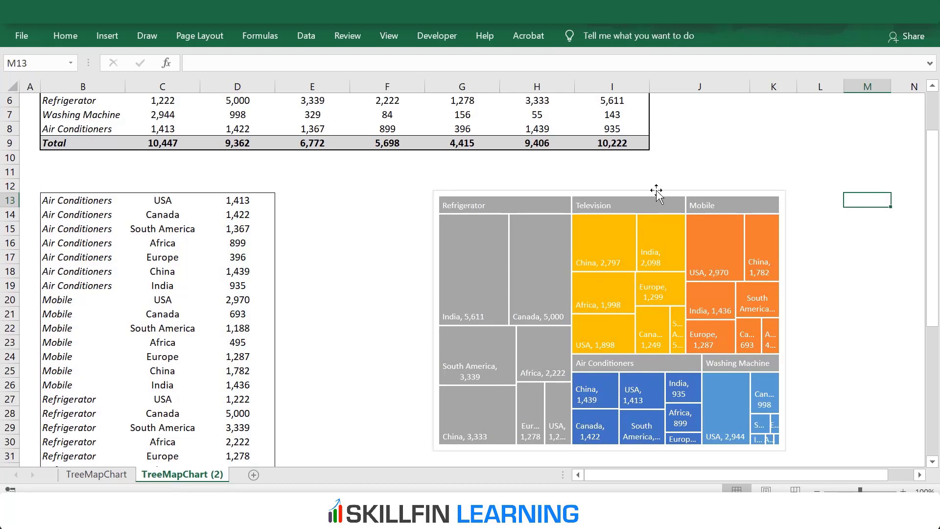
# Fill the Refrigerator branch of the treemap, including its banner, with dark grey (White, Darker 50%)
pyautogui.click(526, 206)
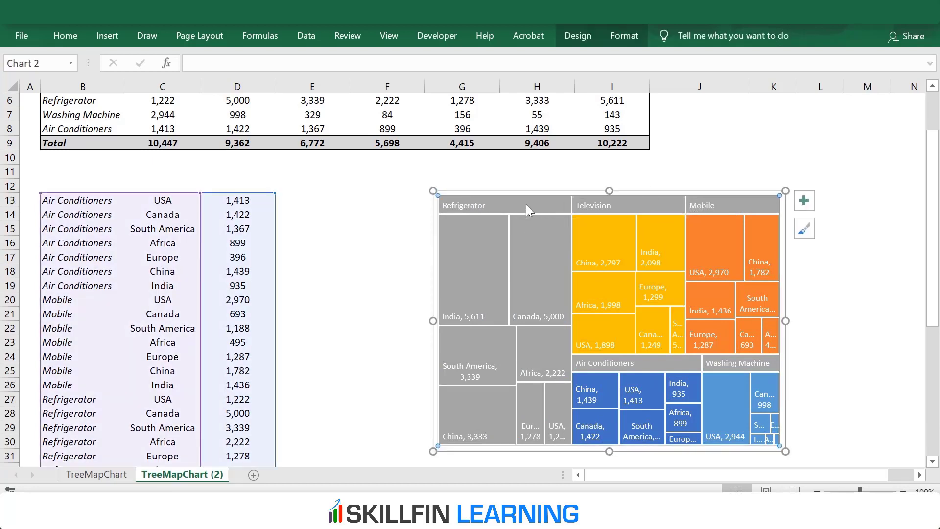
pyautogui.doubleClick(525, 205)
pyautogui.click(524, 224)
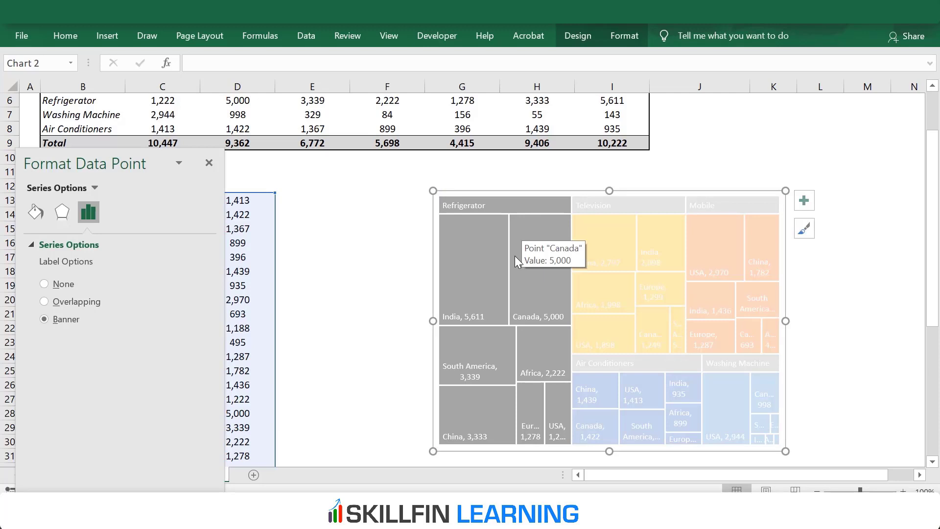
pyautogui.rightClick(517, 219)
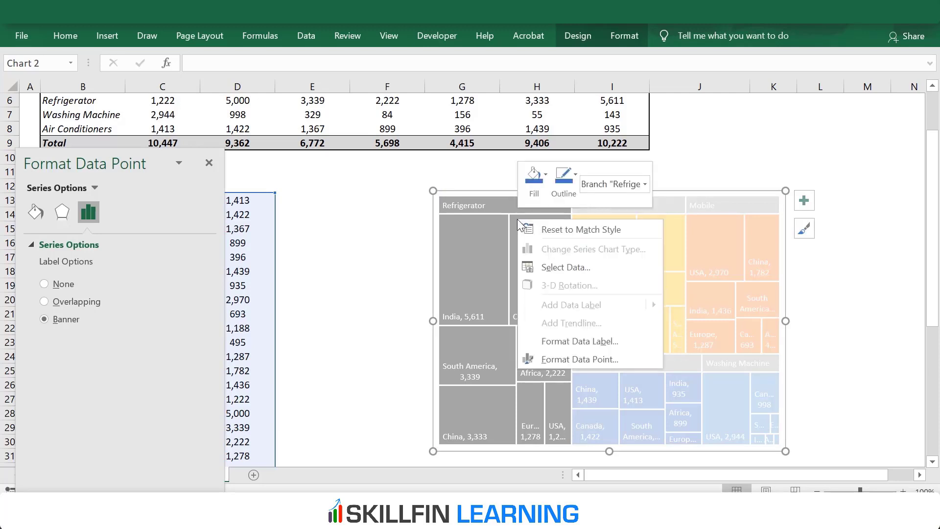
pyautogui.click(546, 173)
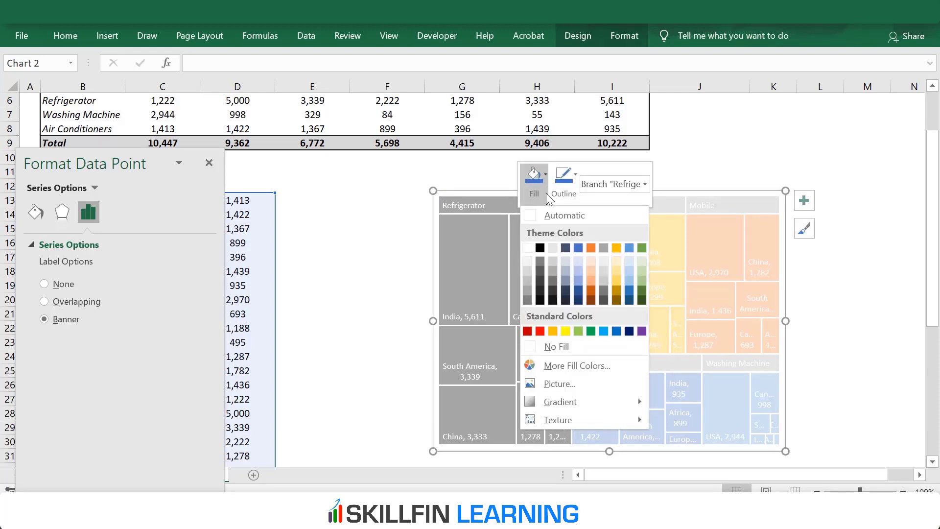
pyautogui.click(528, 298)
pyautogui.click(337, 287)
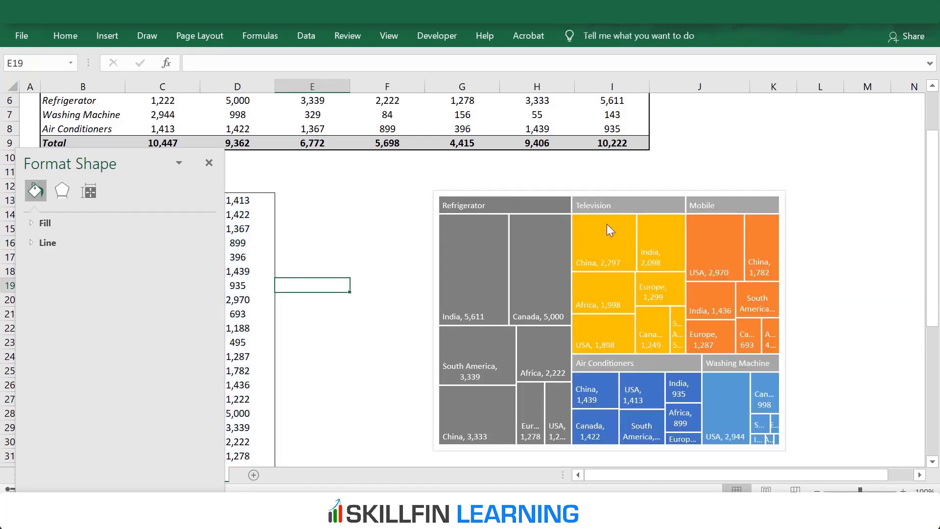
# Fill the Television branch with the gold theme colour so its banner matches its tiles
pyautogui.click(623, 201)
pyautogui.click(624, 202)
pyautogui.rightClick(623, 202)
pyautogui.click(652, 157)
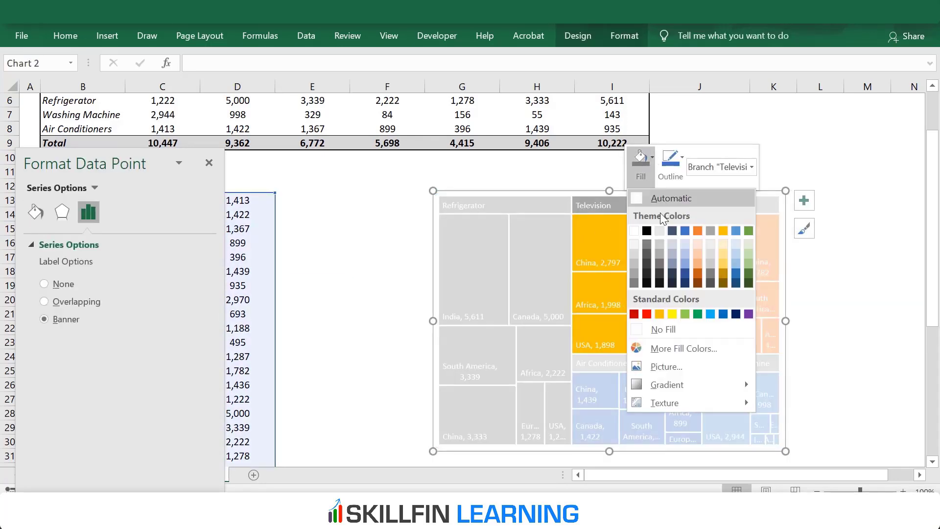
pyautogui.click(722, 230)
# Try to fill the Mobile branch with the orange theme colour
pyautogui.click(736, 204)
pyautogui.rightClick(736, 203)
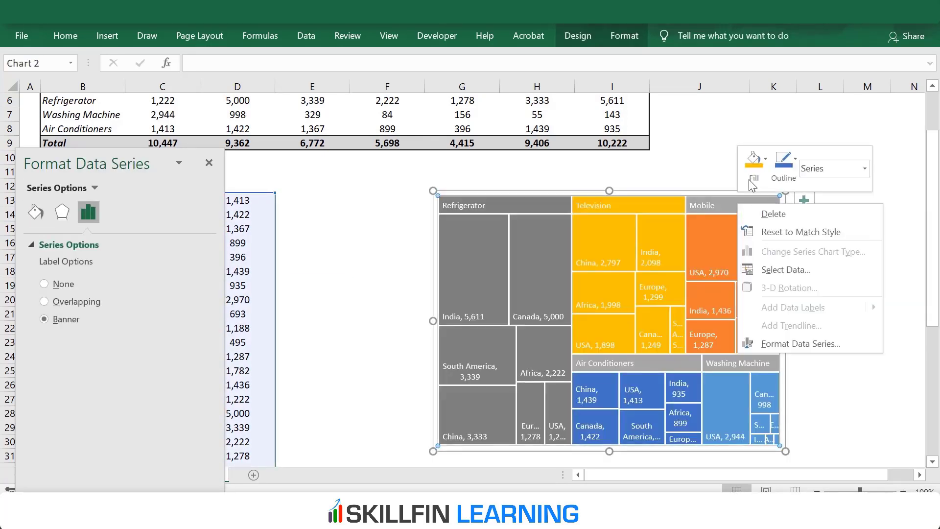
pyautogui.click(752, 185)
pyautogui.click(812, 230)
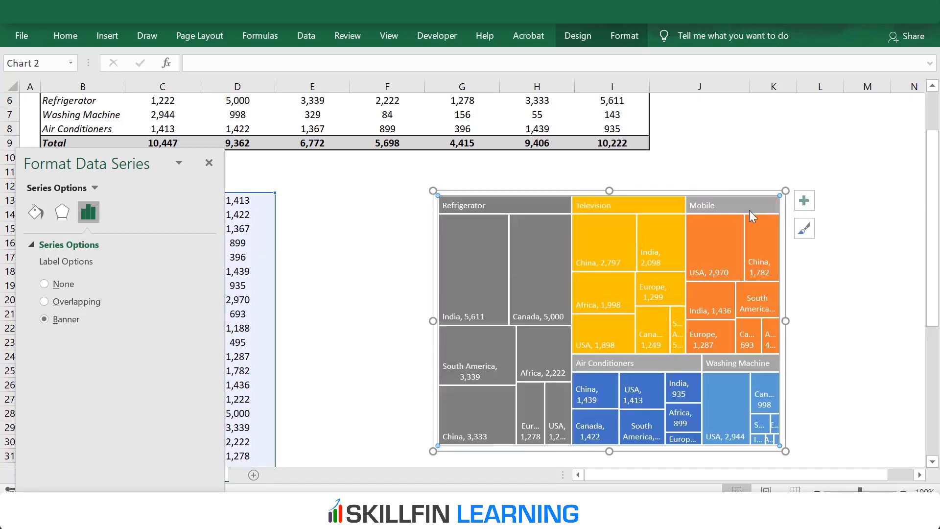
pyautogui.click(740, 207)
pyautogui.rightClick(740, 207)
pyautogui.click(757, 166)
# Fill the Air Conditioners branch with the blue theme colour so its banner matches its tiles
pyautogui.click(606, 358)
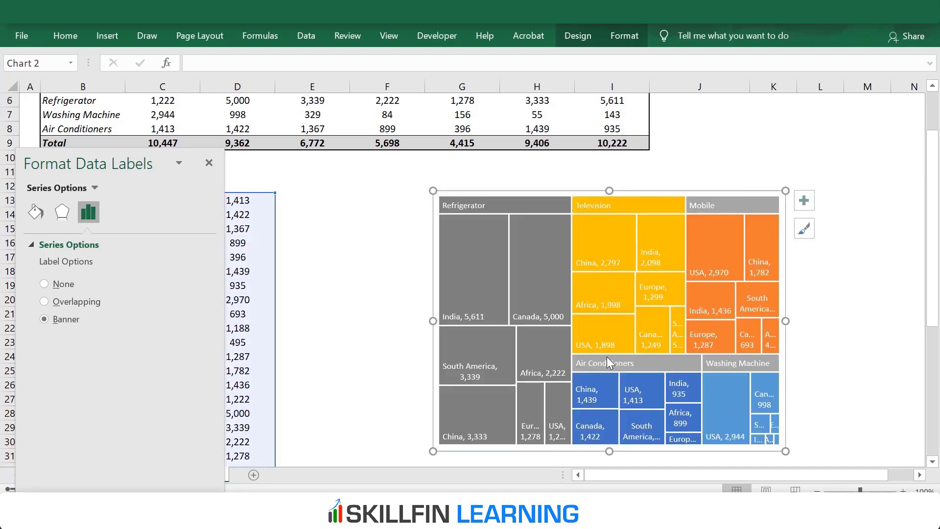
pyautogui.click(607, 359)
pyautogui.click(650, 360)
pyautogui.click(650, 359)
pyautogui.rightClick(649, 360)
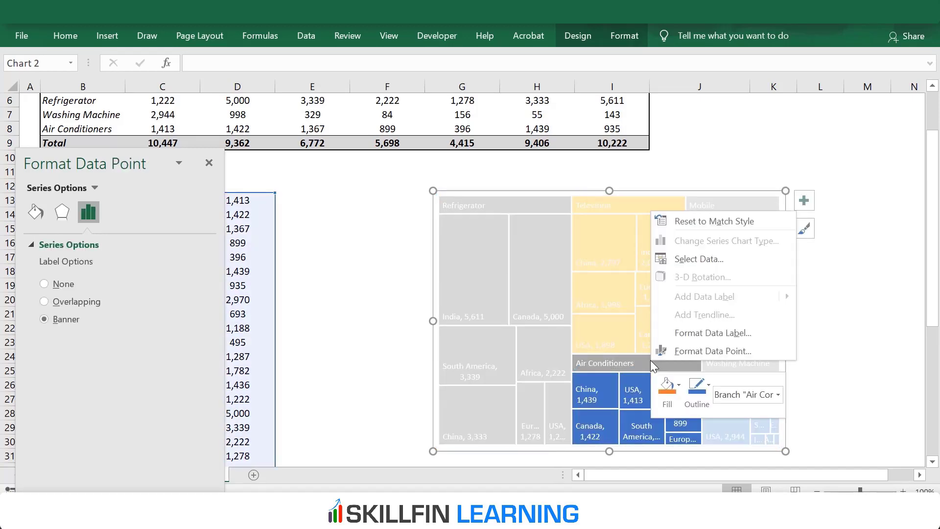
pyautogui.click(677, 385)
pyautogui.click(713, 199)
pyautogui.click(866, 357)
# Fill the Washing Machine branch with light blue (Blue, Lighter 40%) and the Mobile branch with orange
pyautogui.click(781, 364)
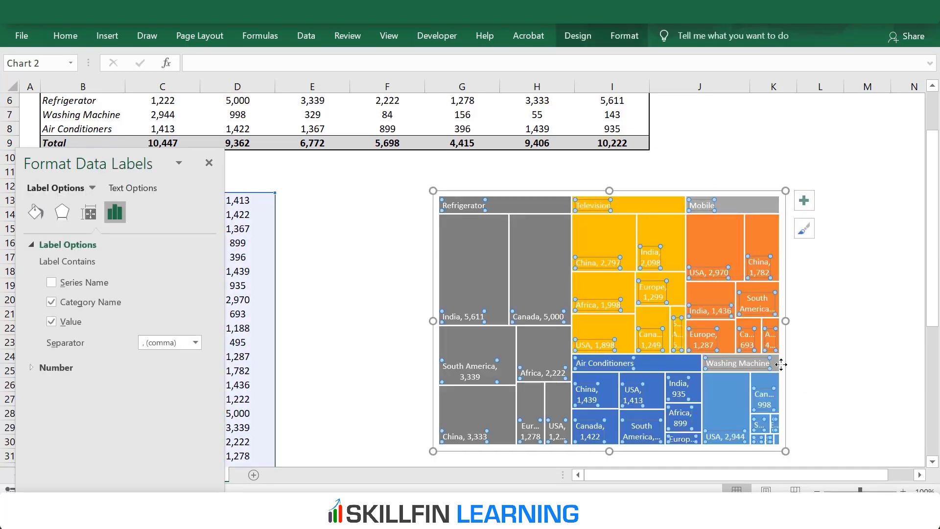
pyautogui.click(776, 364)
pyautogui.click(776, 364)
pyautogui.rightClick(772, 363)
pyautogui.click(800, 388)
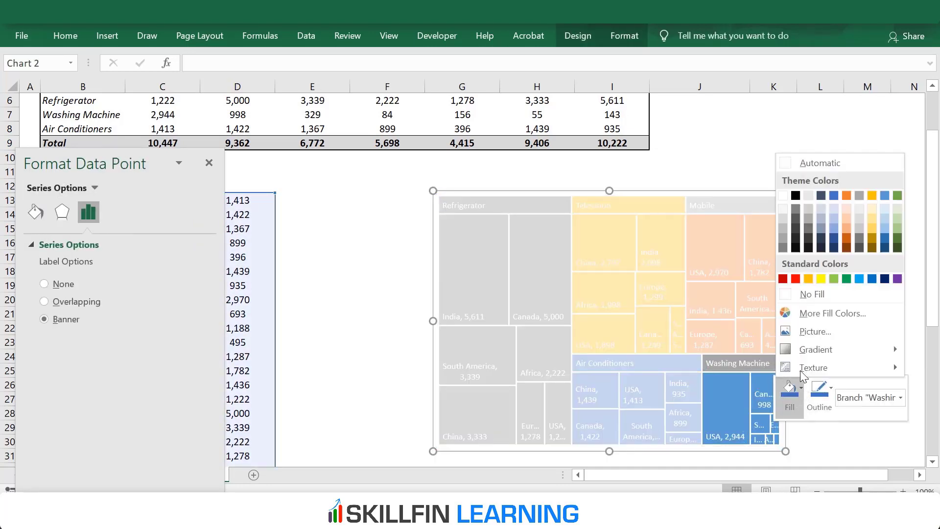
pyautogui.click(833, 228)
pyautogui.click(820, 271)
pyautogui.click(851, 314)
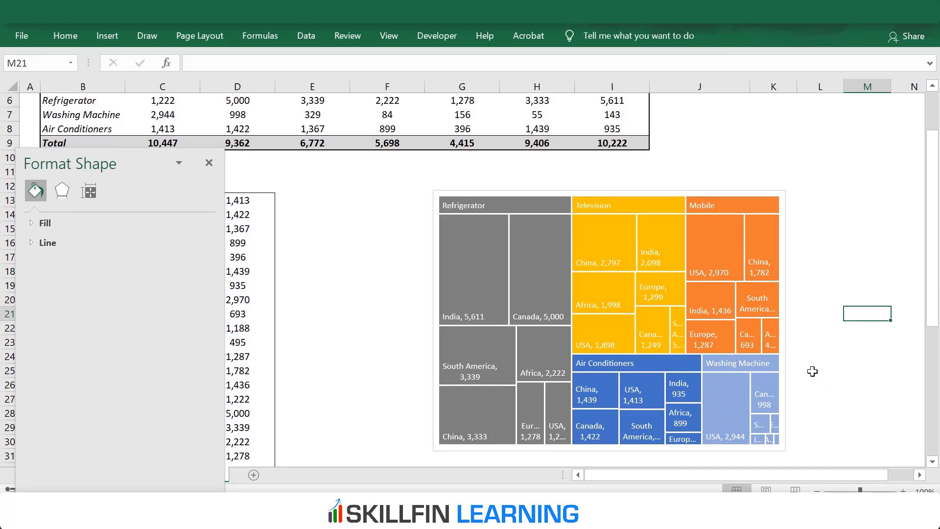
pyautogui.click(550, 222)
pyautogui.click(578, 32)
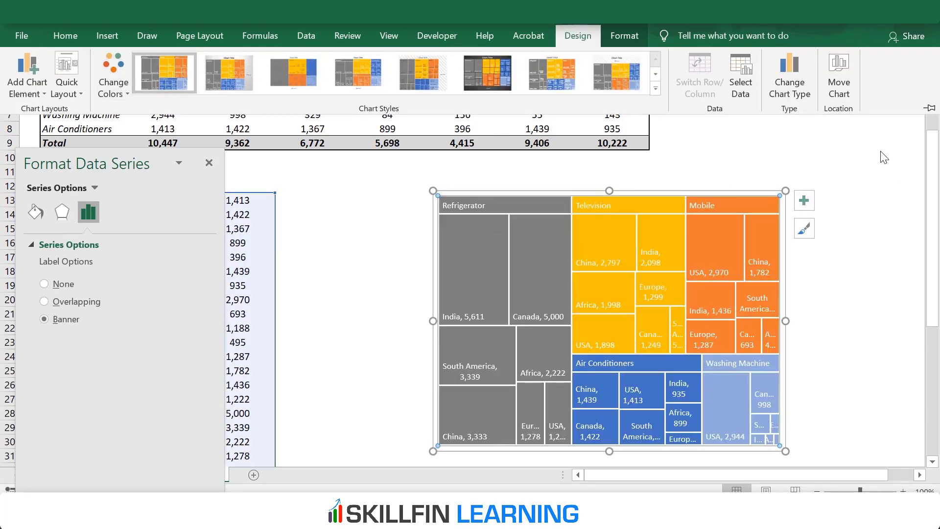
pyautogui.click(846, 159)
pyautogui.click(822, 156)
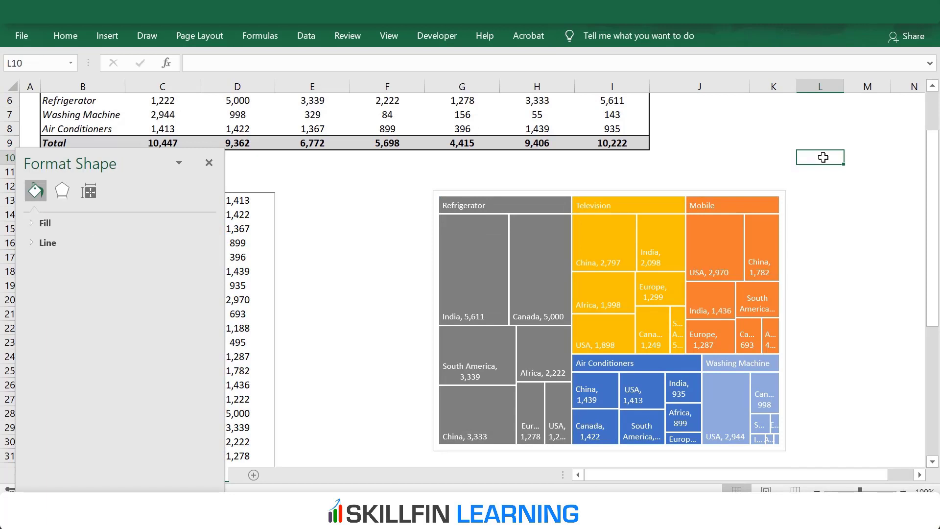